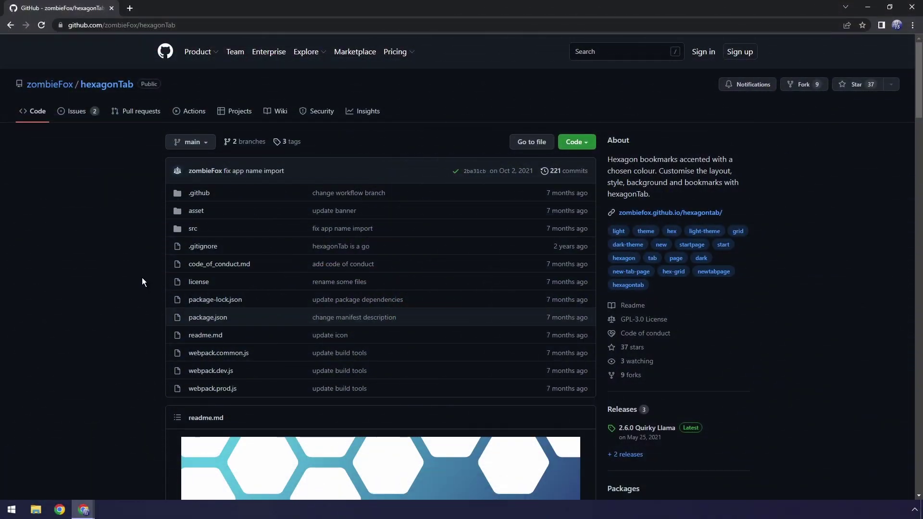
Scroll the hexagonTab readme down to its install links table and Support section.
scroll(176, 72, "down", 4)
scroll(173, 125, "down", 7)
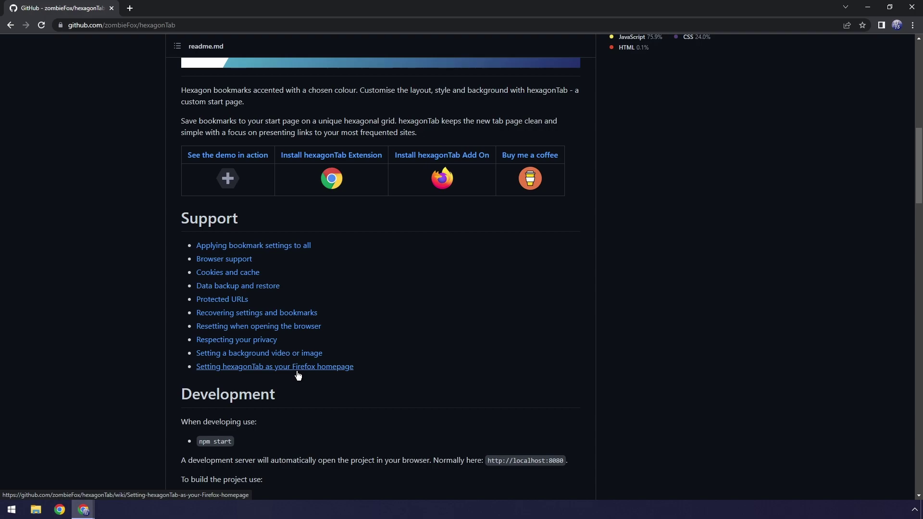
Add the hexagonTab extension to Chrome from its Web Store page and open a new tab.
left_click(331, 160)
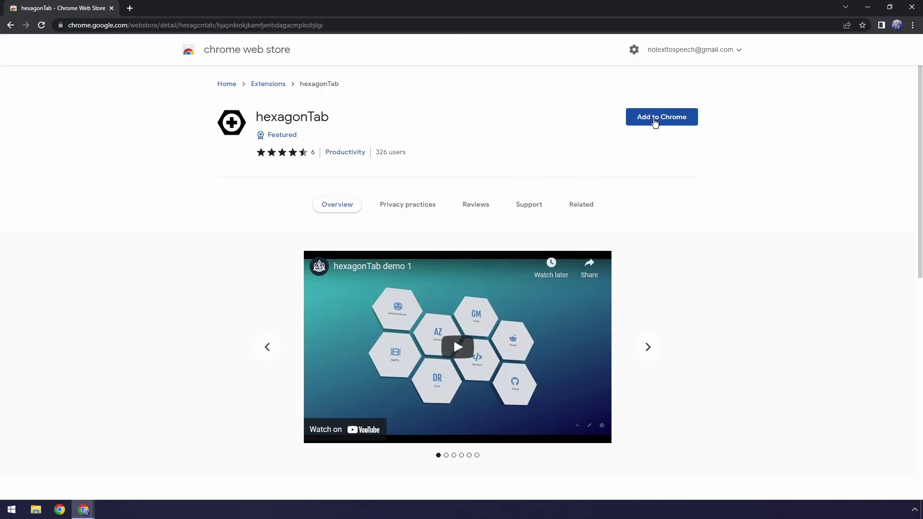
left_click(654, 120)
left_click(478, 104)
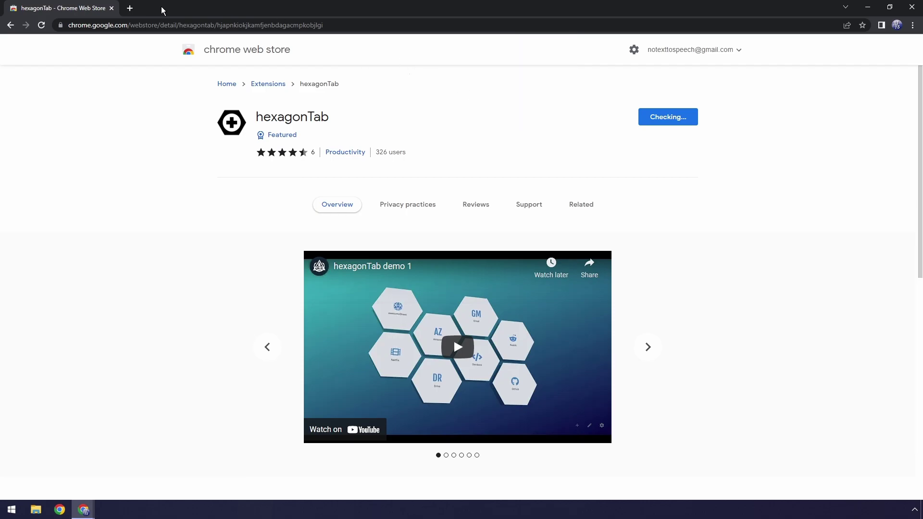
left_click(129, 8)
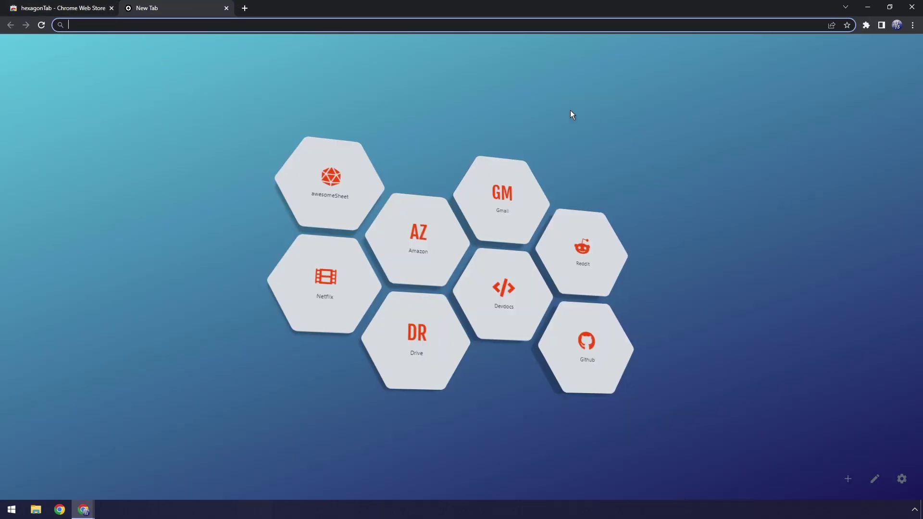
Close the Chrome Web Store tab, leaving only the hexagonTab new tab.
left_click(111, 9)
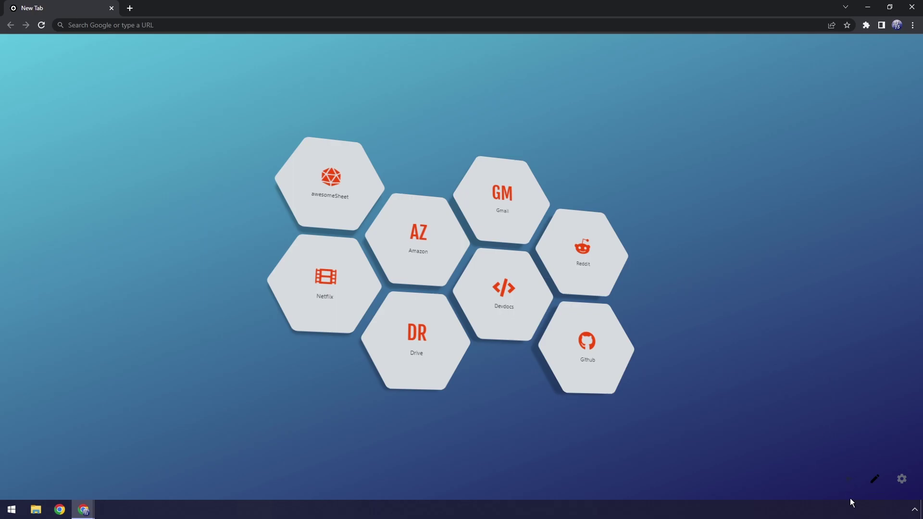
Start a new bookmark with the letters PH as its tile's visual element.
left_click(848, 481)
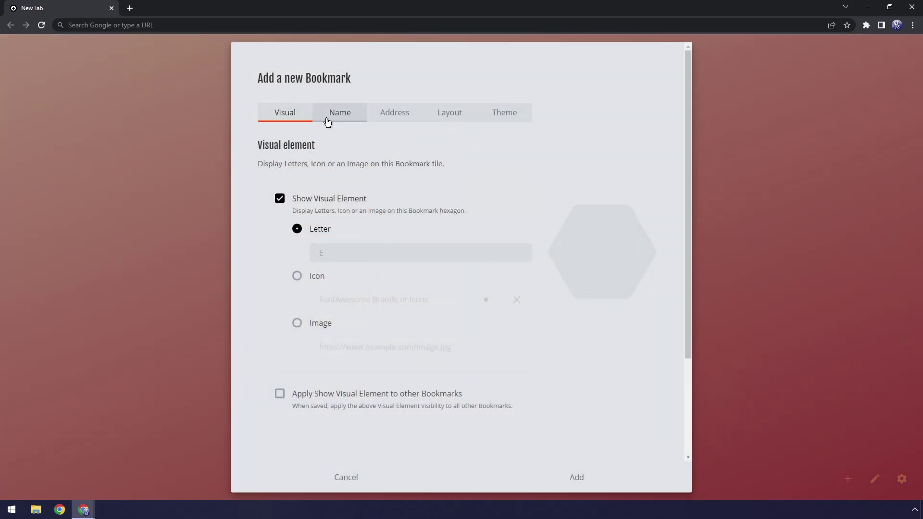
key("Tab")
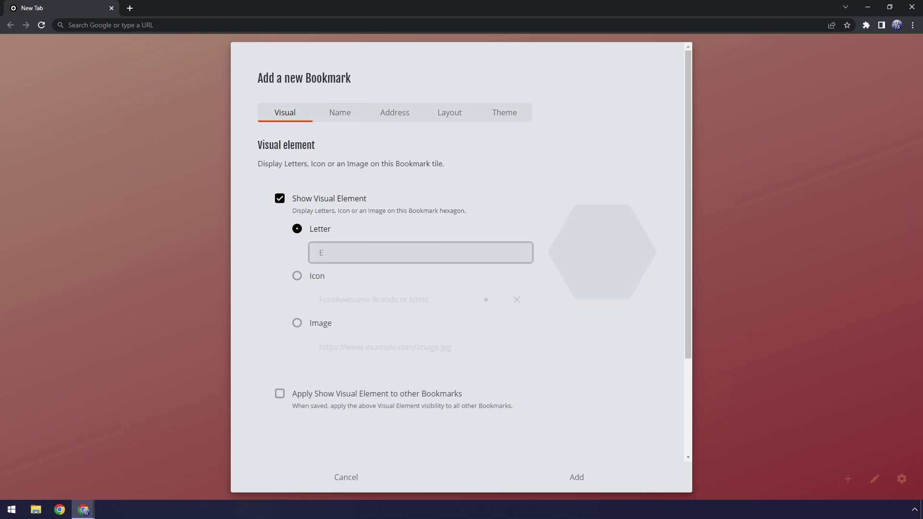
key("Tab")
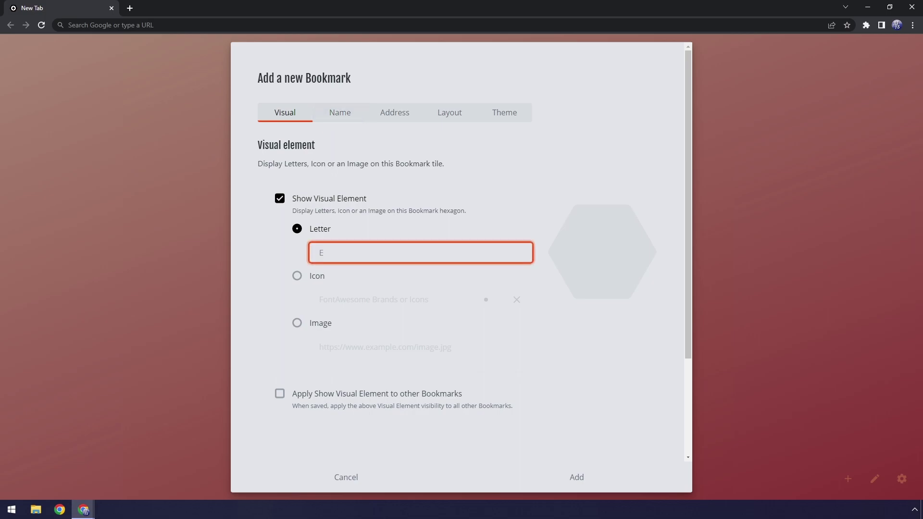
type("O")
key("BackSpace")
type("PH")
left_click(398, 210)
left_click(281, 198)
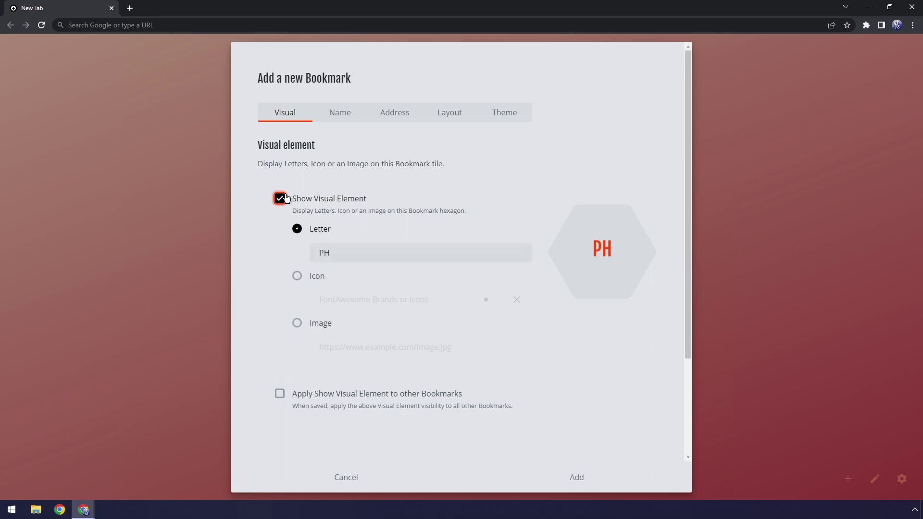
left_click(285, 198)
left_click(284, 198)
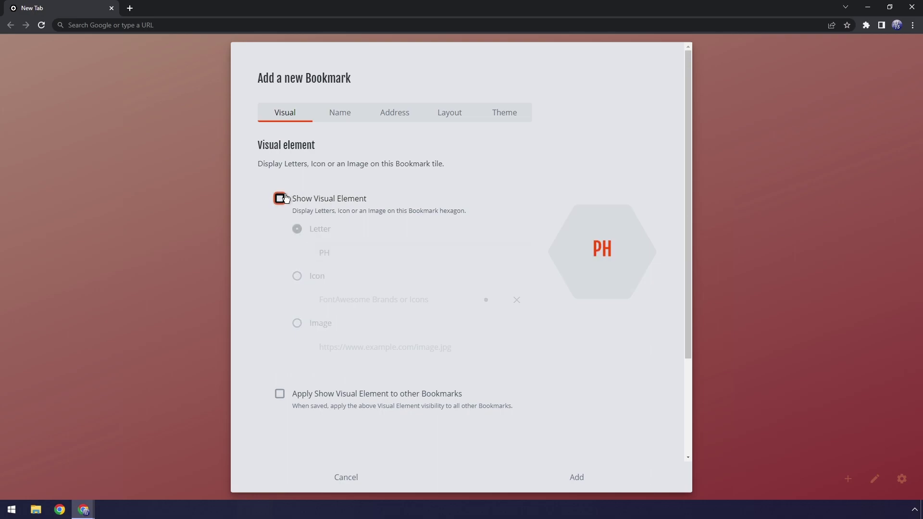
Try the Dice Three icon on the tile, then remove it and return to the PH letters.
left_click(297, 276)
left_click(332, 296)
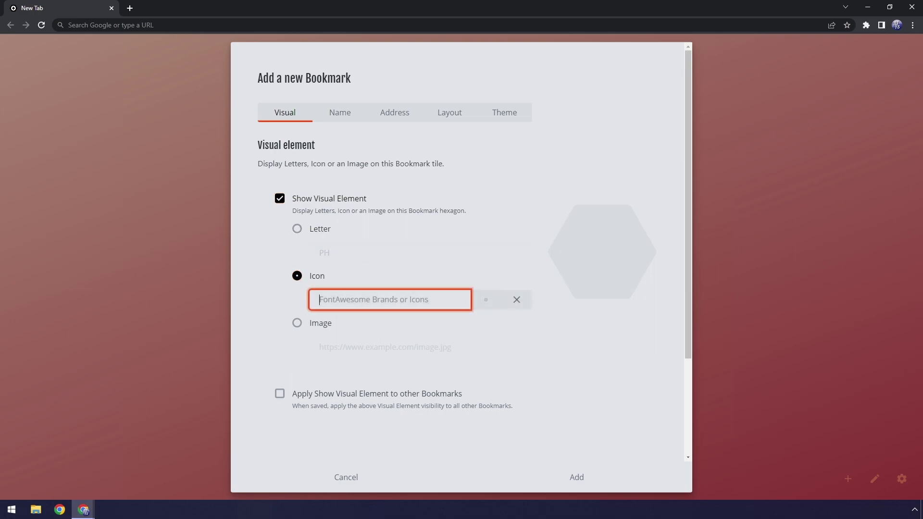
scroll(593, 385, "down", 1)
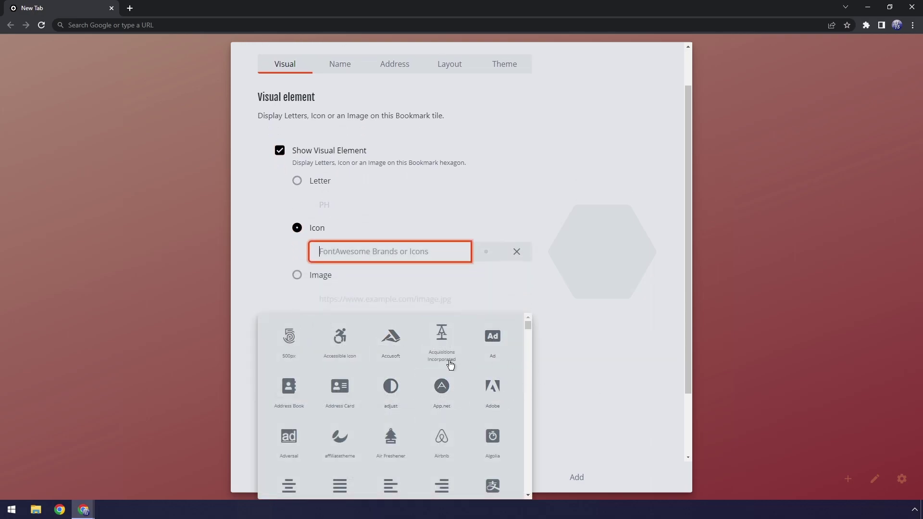
scroll(410, 387, "down", 4)
scroll(409, 385, "down", 15)
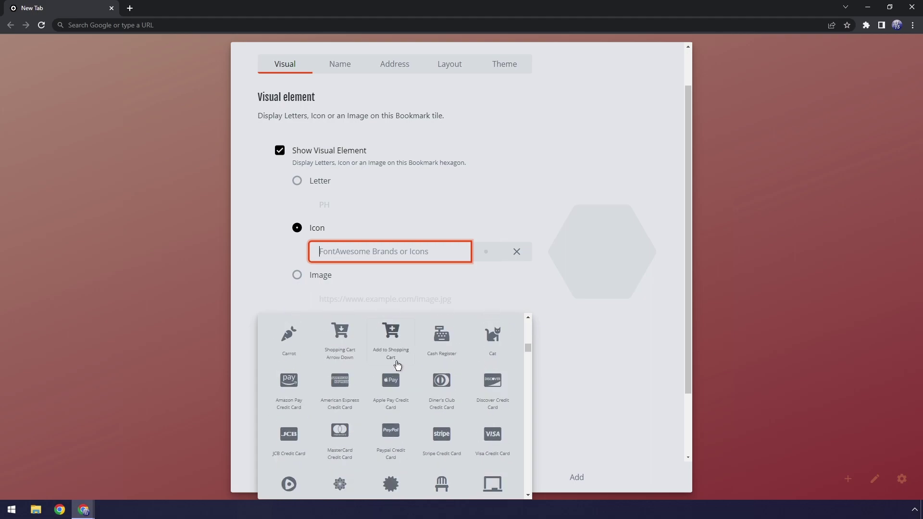
scroll(398, 367, "down", 5)
left_click(334, 393)
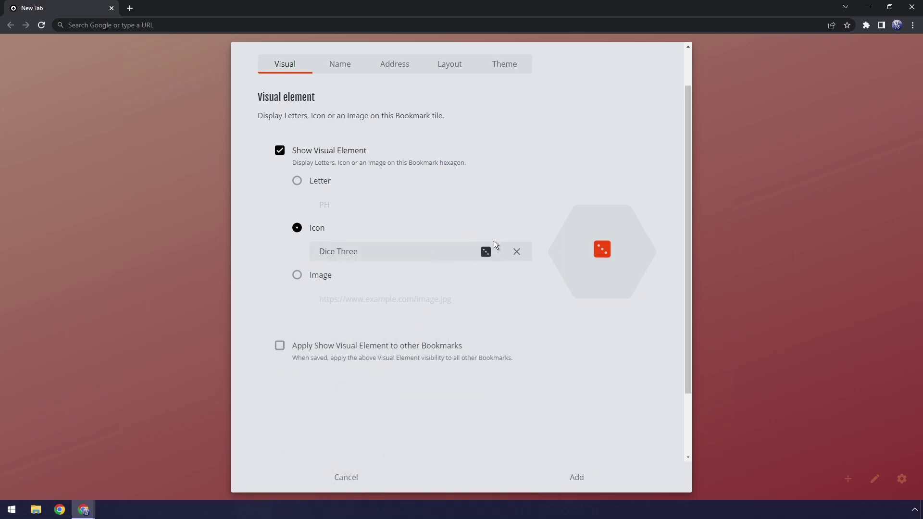
left_click(518, 255)
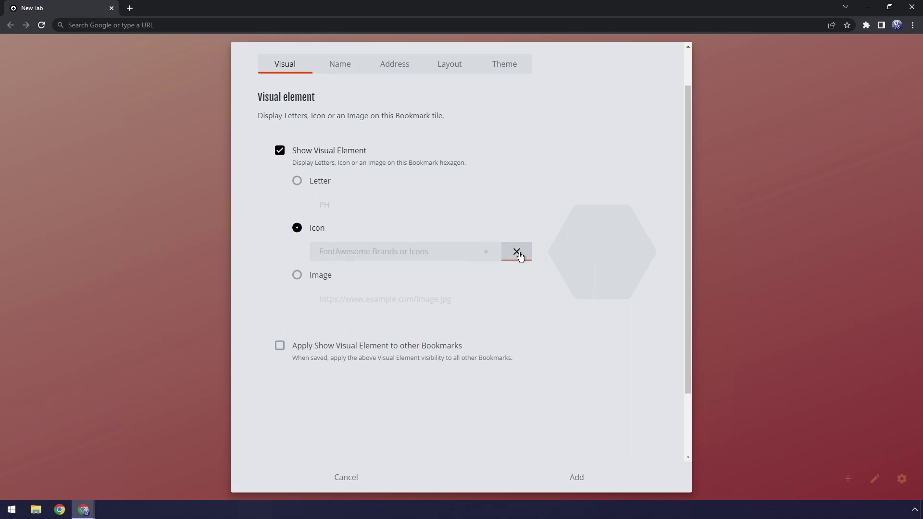
left_click(297, 182)
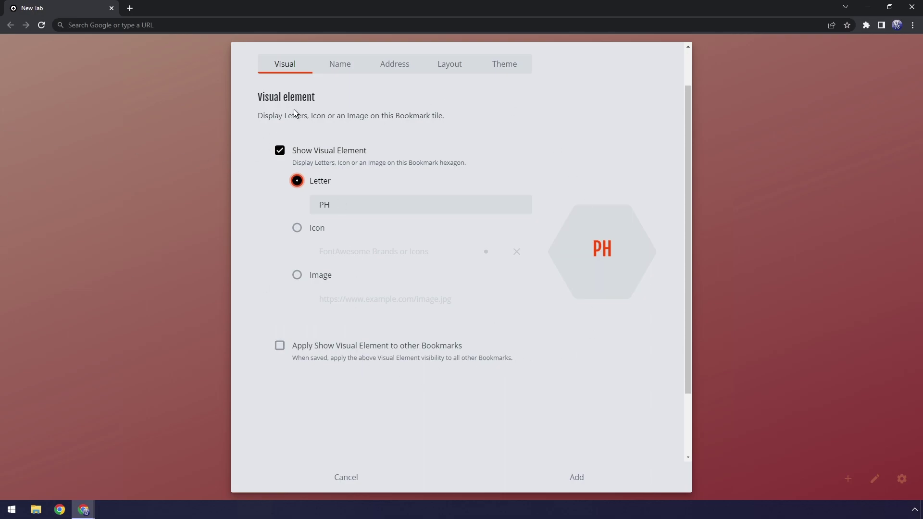
Name the new bookmark 'Parental Hub of Hubs'.
left_click(341, 70)
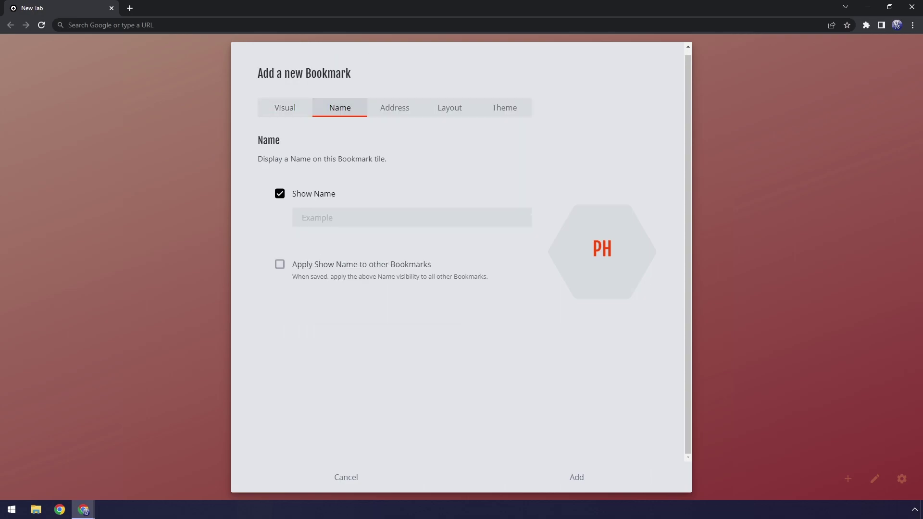
left_click(329, 212)
type("Pa")
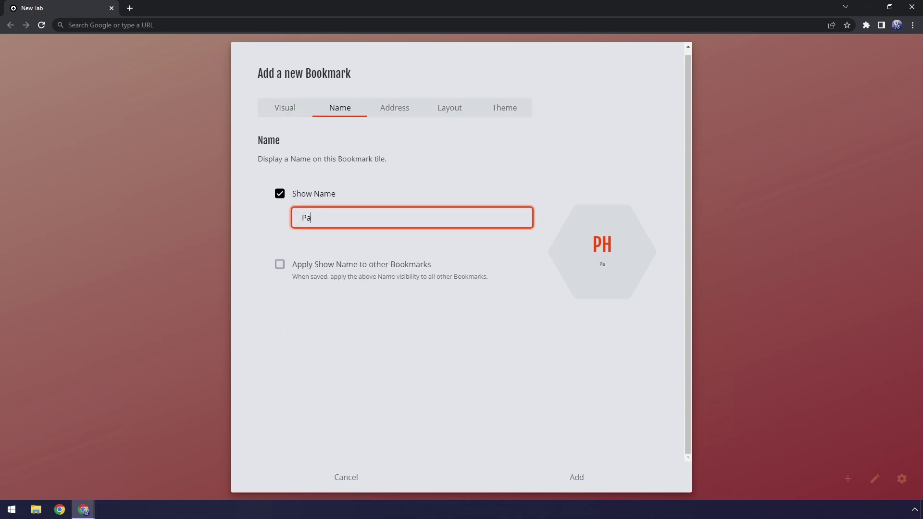
type("rental Hub of Hubs")
left_click(512, 355)
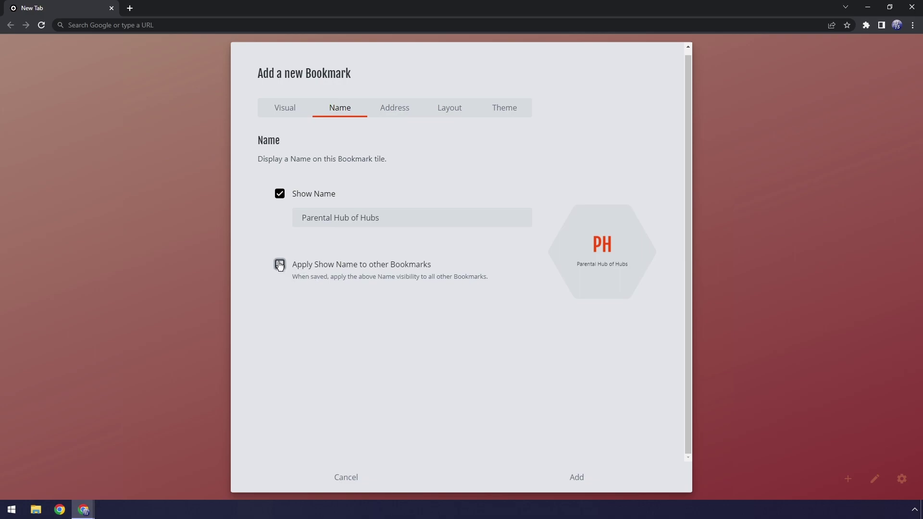
left_click(399, 117)
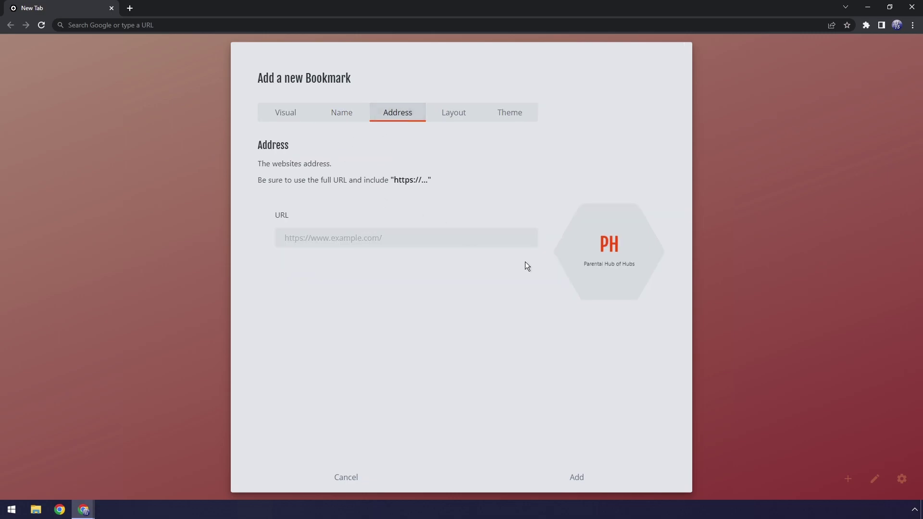
left_click(444, 242)
type("ht")
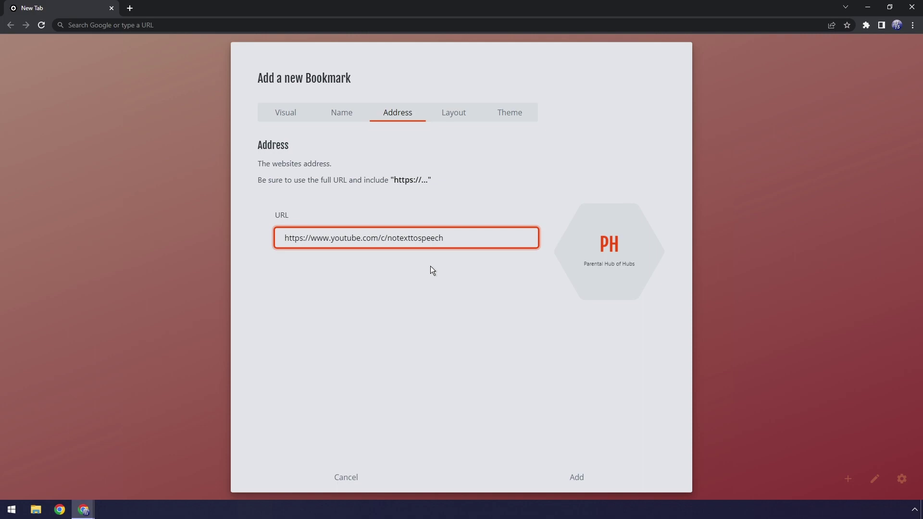
left_click(448, 117)
Reset the PH letter size to default and rename the bookmark 'Parental Hub of hubs'.
left_click_drag(358, 203, 377, 206)
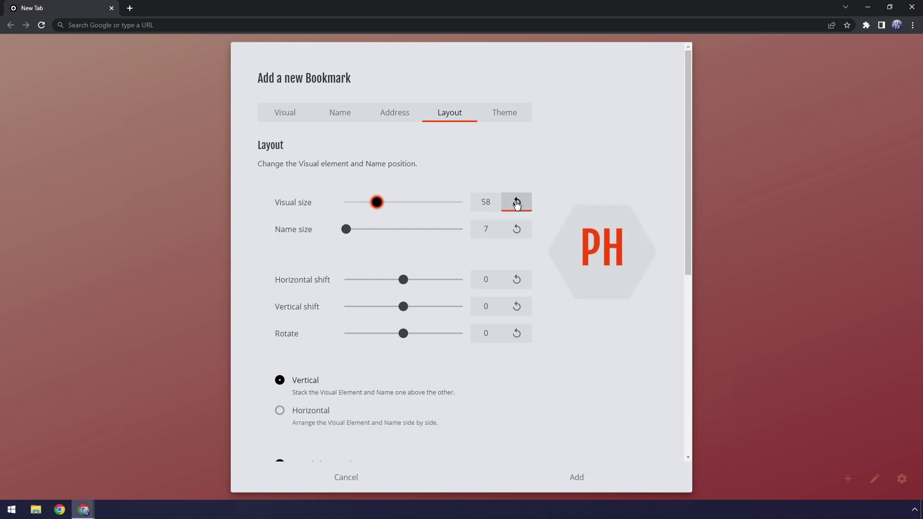
left_click(516, 202)
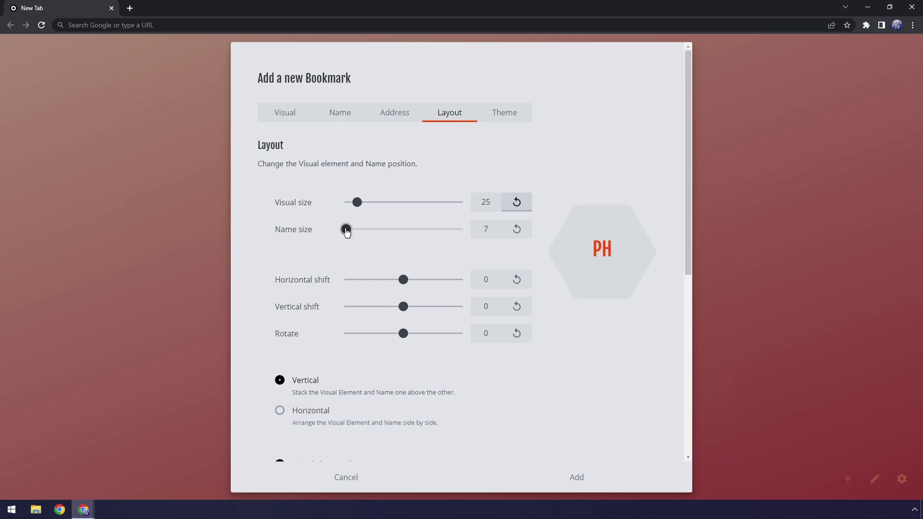
left_click(330, 118)
left_click(339, 219)
type("Pa")
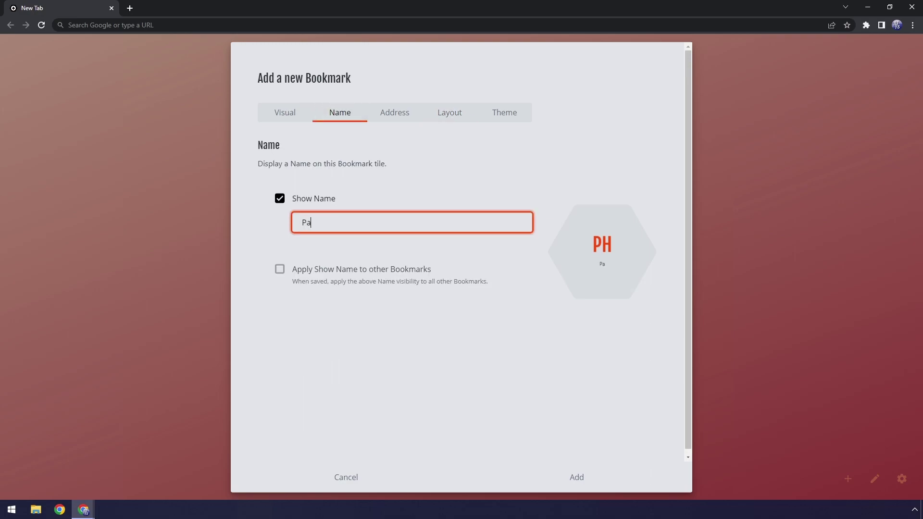
type("rental Hub of hubs")
left_click(450, 112)
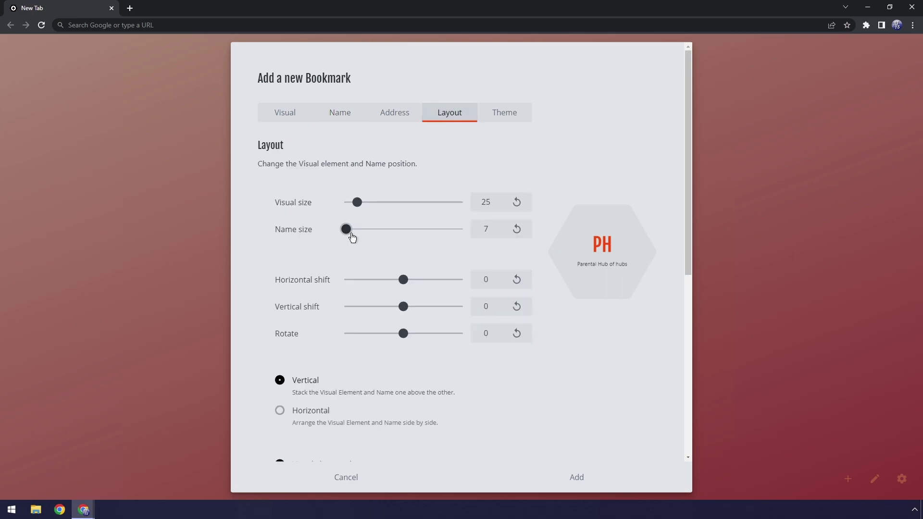
Resize the name text, then reset the horizontal shift and rotation back to 0.
mouse_move(346, 230)
left_mouse_down()
mouse_move(403, 234)
mouse_move(341, 236)
mouse_move(550, 222)
mouse_move(337, 244)
mouse_move(348, 243)
left_mouse_up()
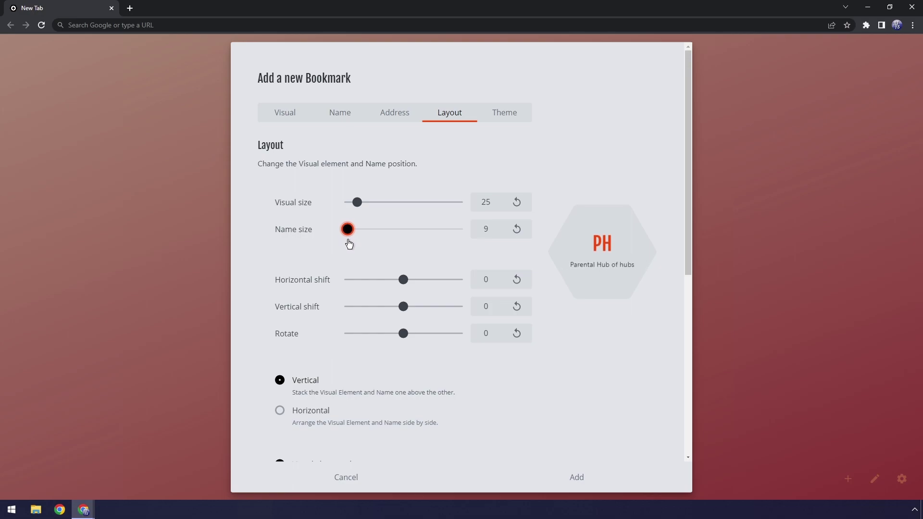
mouse_move(405, 282)
left_mouse_down()
mouse_move(422, 283)
mouse_move(415, 281)
left_mouse_up()
left_click(517, 279)
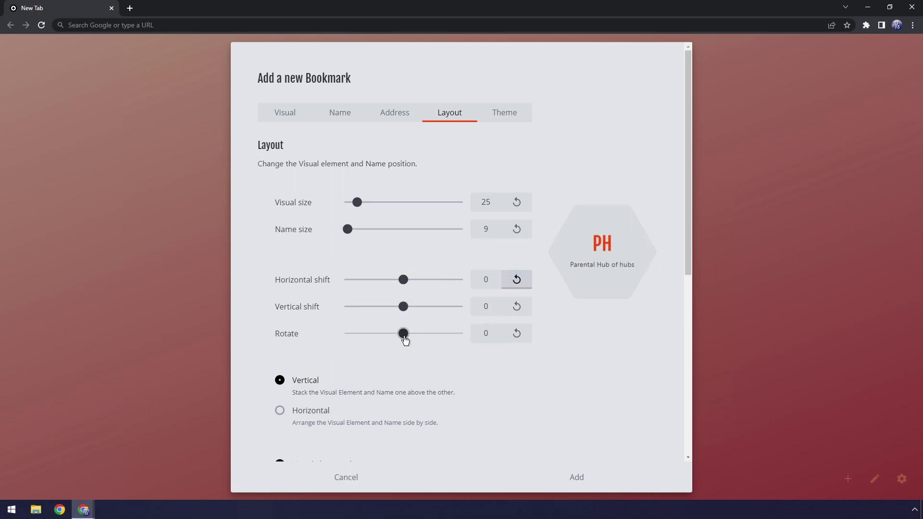
left_click_drag(404, 335, 492, 352)
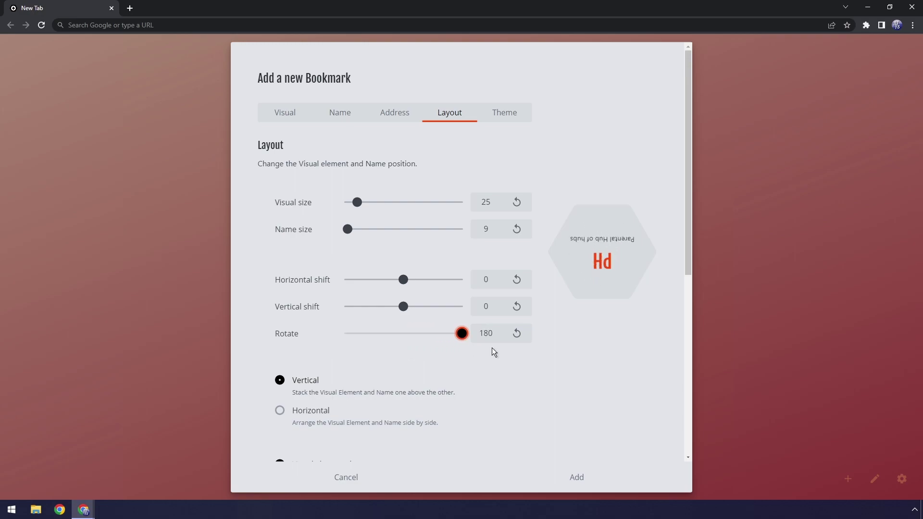
left_click(521, 334)
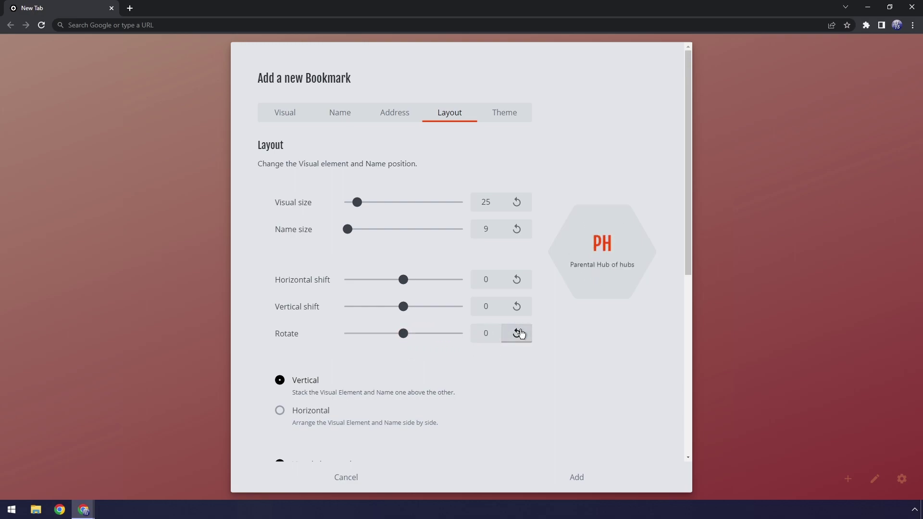
Choose the 'Name then visual element' layout so the name sits above PH.
scroll(361, 343, "down", 1)
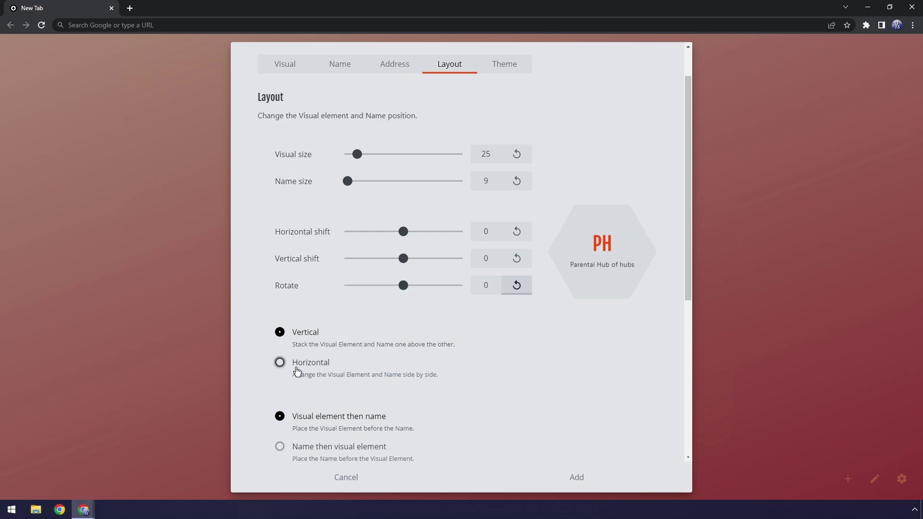
left_click(280, 363)
left_click(280, 332)
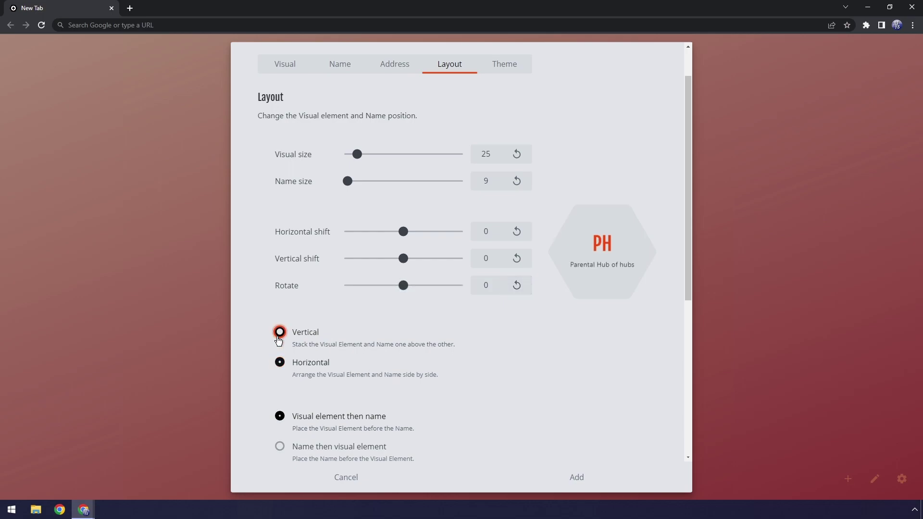
scroll(310, 366, "down", 3)
left_click(280, 302)
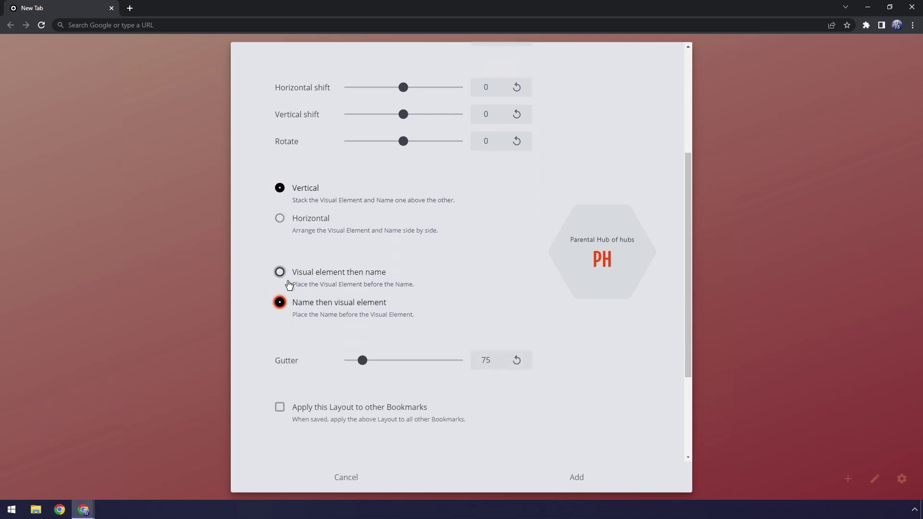
key("Up")
left_click(283, 306)
scroll(373, 338, "down", 3)
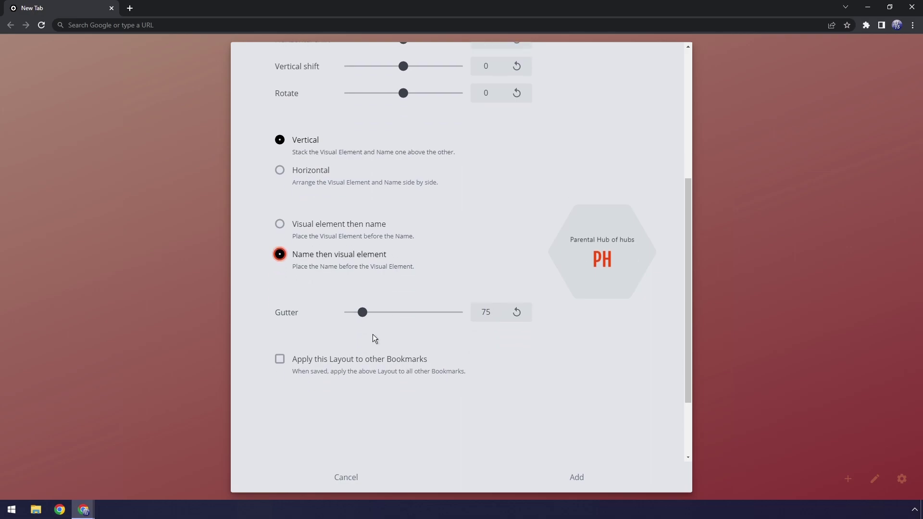
scroll(366, 336, "up", 7)
Turn on Show background and paste the dribbble GIF address as a video source.
left_click(515, 112)
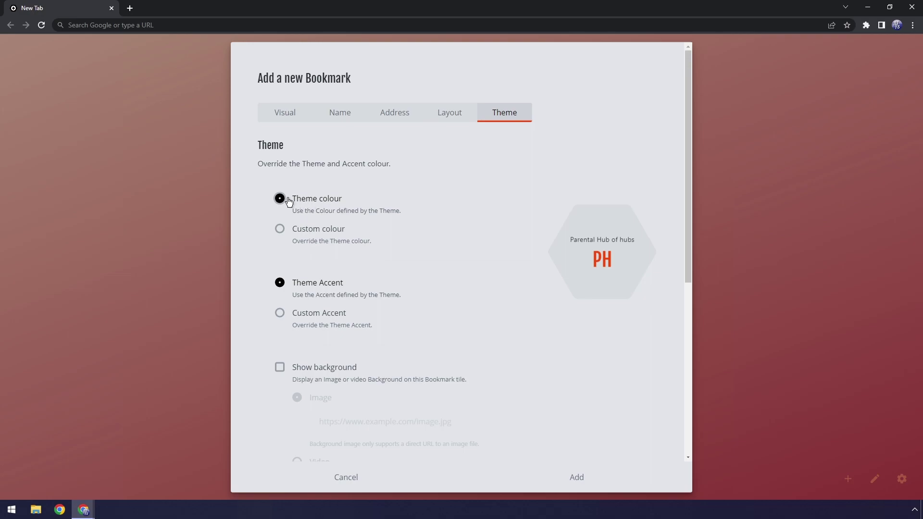
scroll(288, 294, "down", 1)
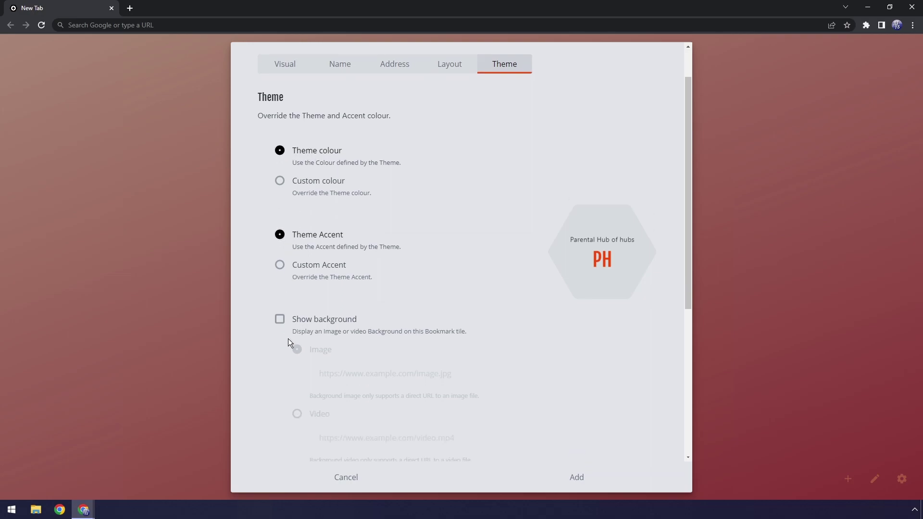
scroll(285, 330, "down", 4)
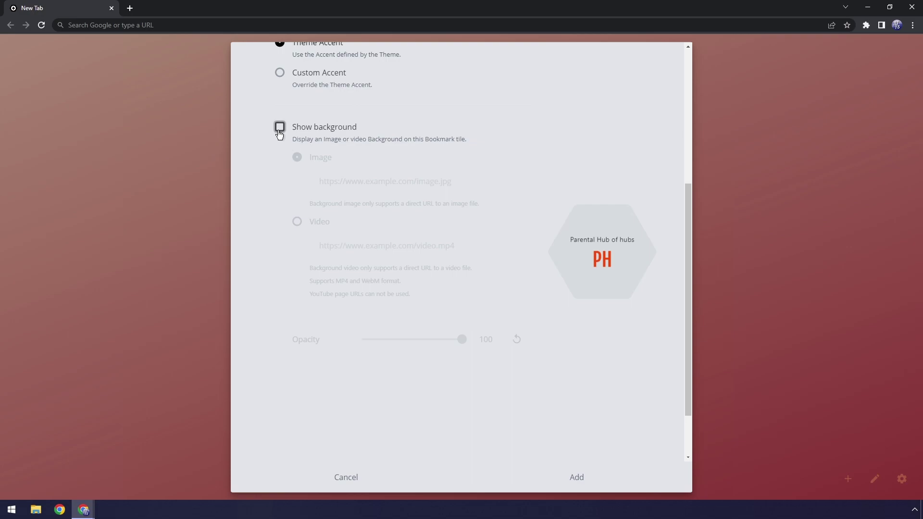
left_click(279, 128)
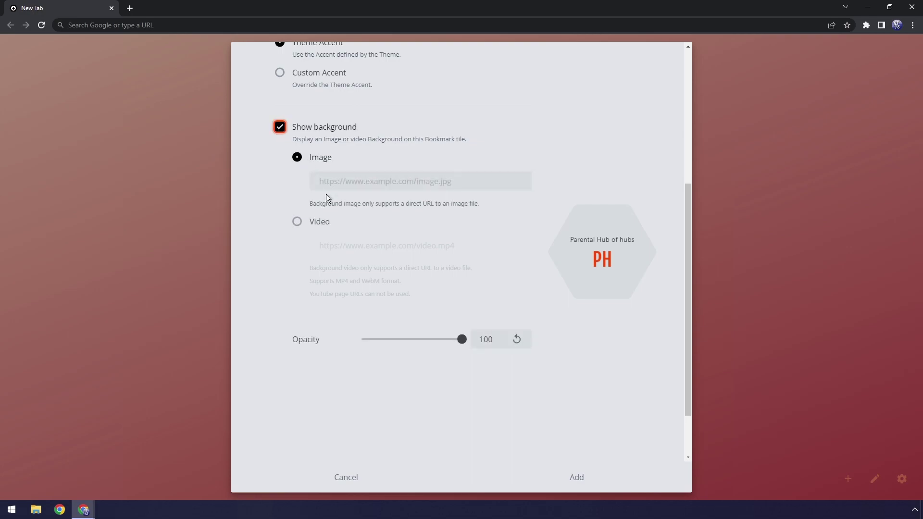
left_click(296, 221)
left_click_drag(459, 6, 0, 226)
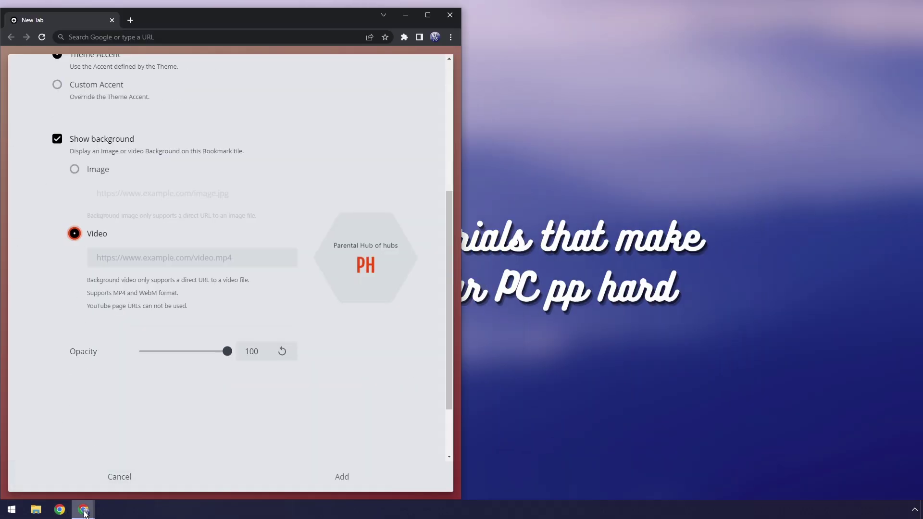
mouse_move(84, 513)
left_click(76, 470)
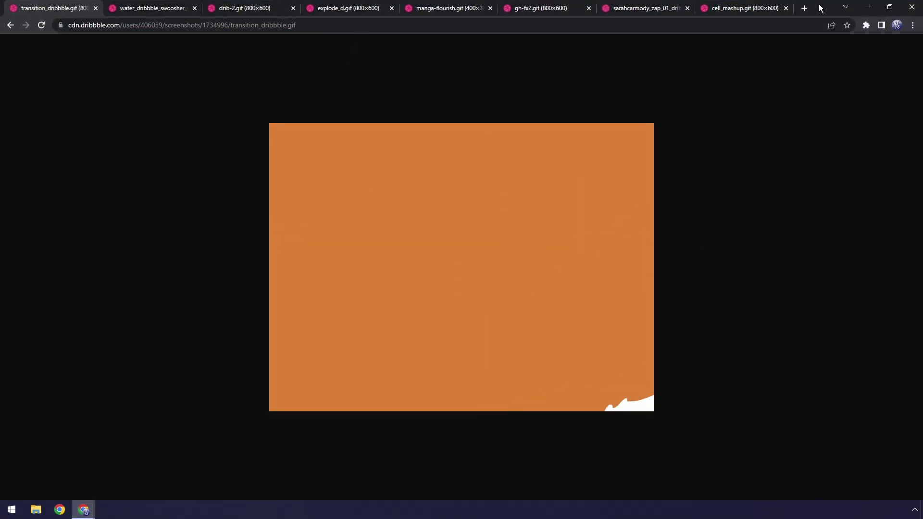
left_click_drag(856, 7, 920, 93)
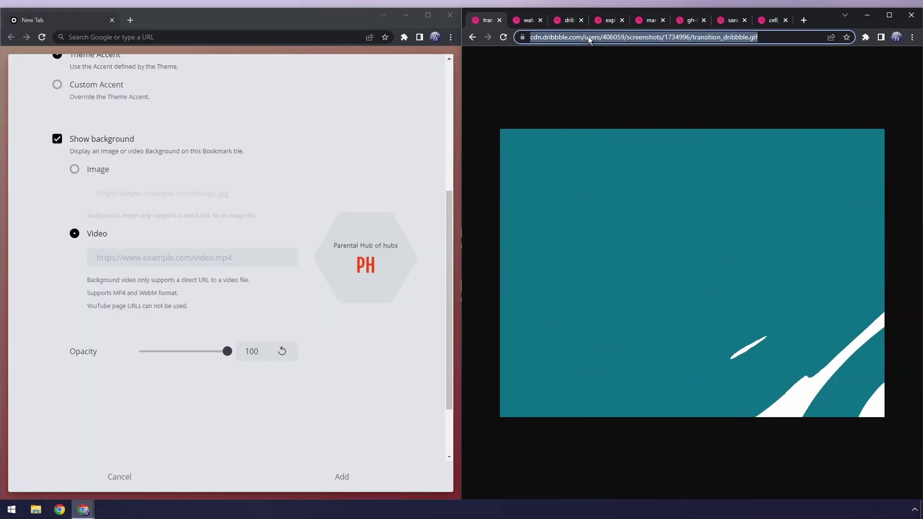
left_click(141, 257)
type("https://cdn.dribbble.com/users/406059/screenshots/1734996/transition_dribbble.gif")
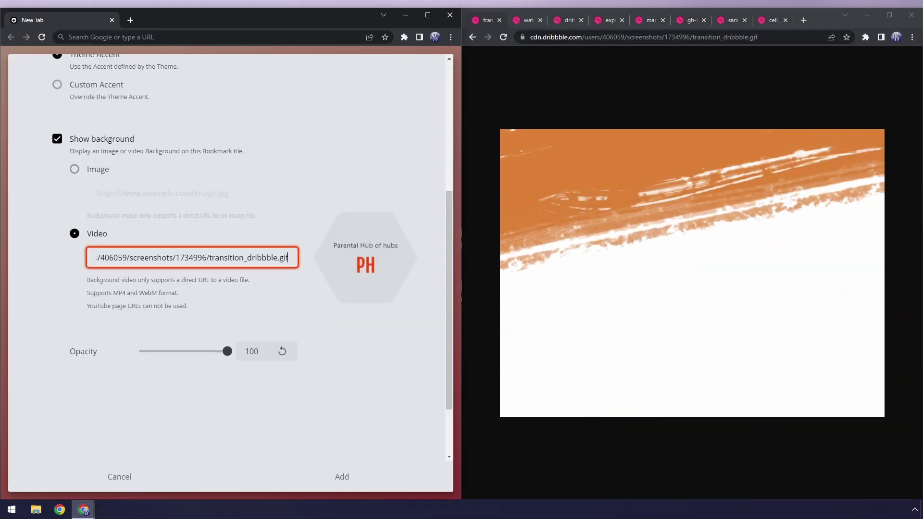
left_click(279, 294)
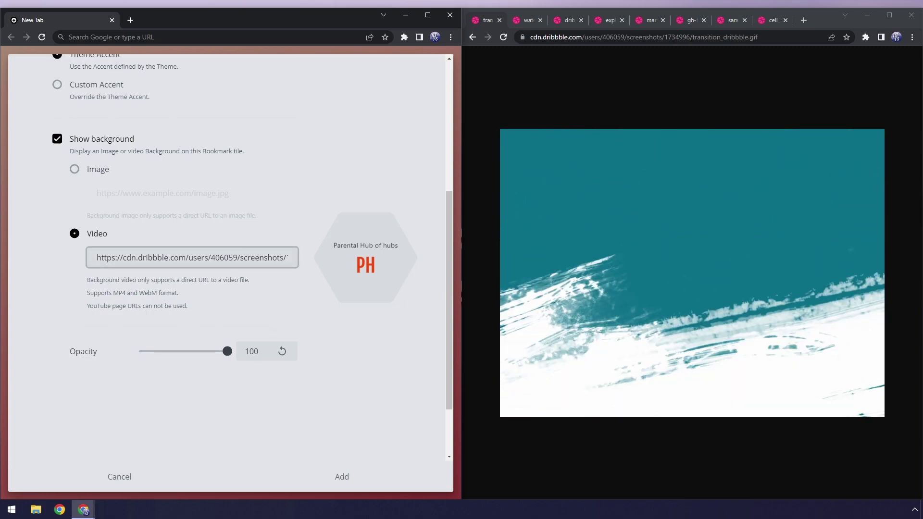
Switch the background to Image with the pasted GIF address and add the bookmark.
left_click(74, 169)
left_click(144, 192)
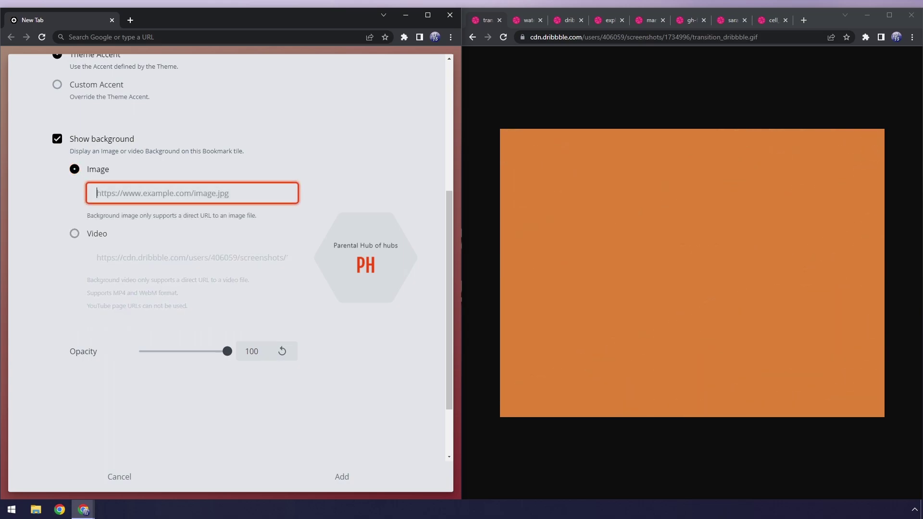
type("https://cdn.dribbble.com/users/406059/screenshots/1734996/transition_dribbble.gif")
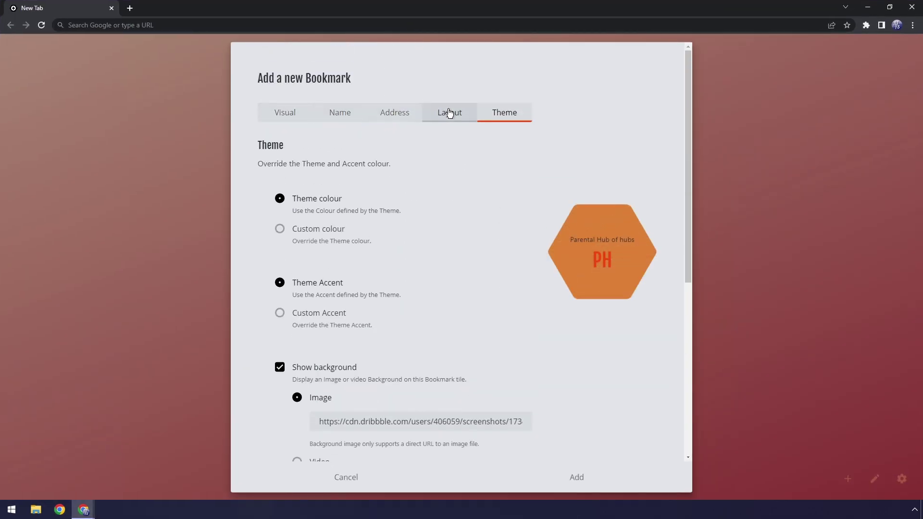
left_click(589, 482)
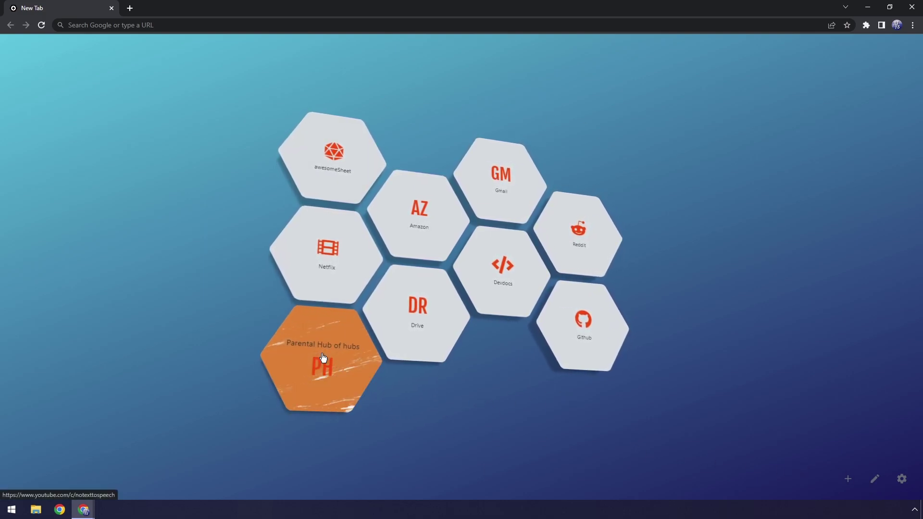
Turn on tile editing with the pencil button at the bottom right.
left_click(876, 479)
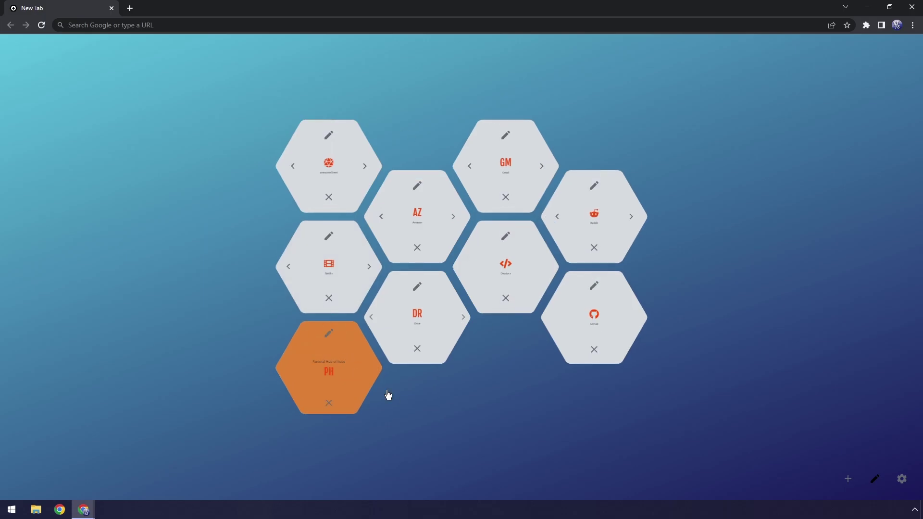
Edit the PH tile: untick Show background, choose 'Visual element then name', and save.
left_click(329, 336)
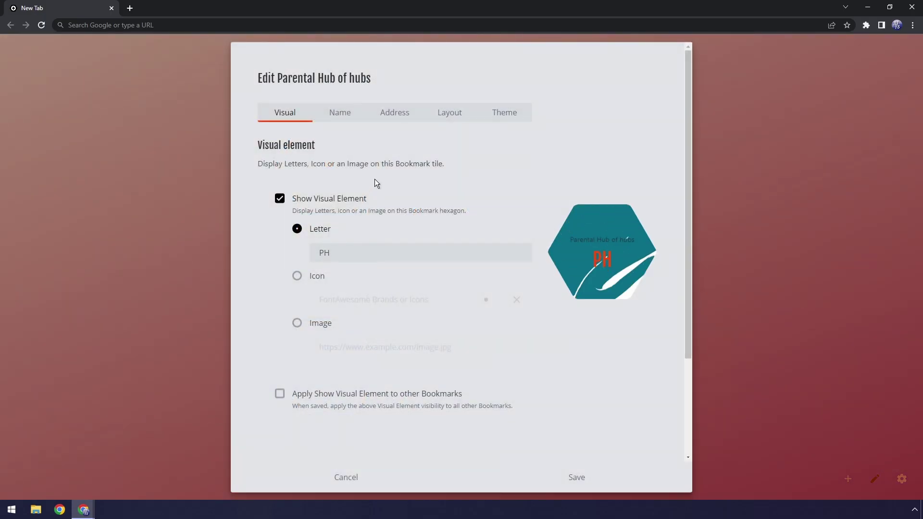
left_click(488, 112)
scroll(354, 294, "down", 3)
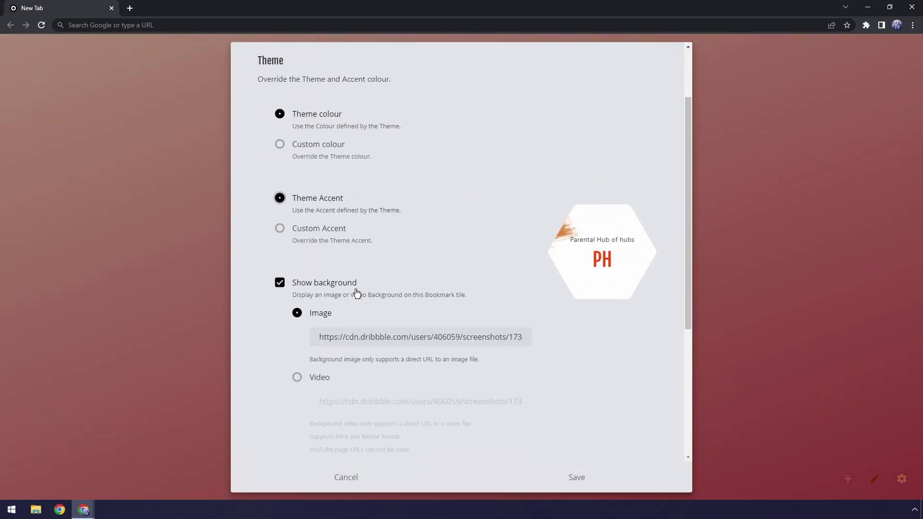
left_click(279, 222)
scroll(412, 305, "up", 3)
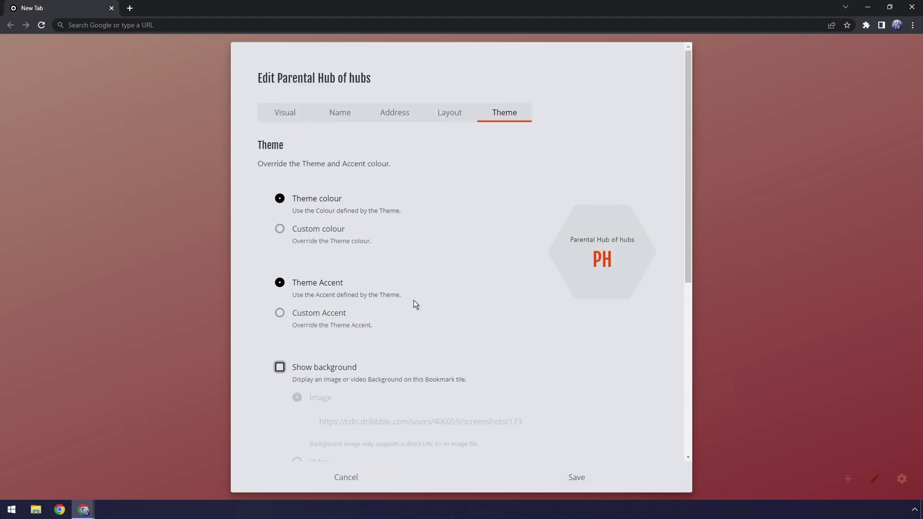
left_click(450, 116)
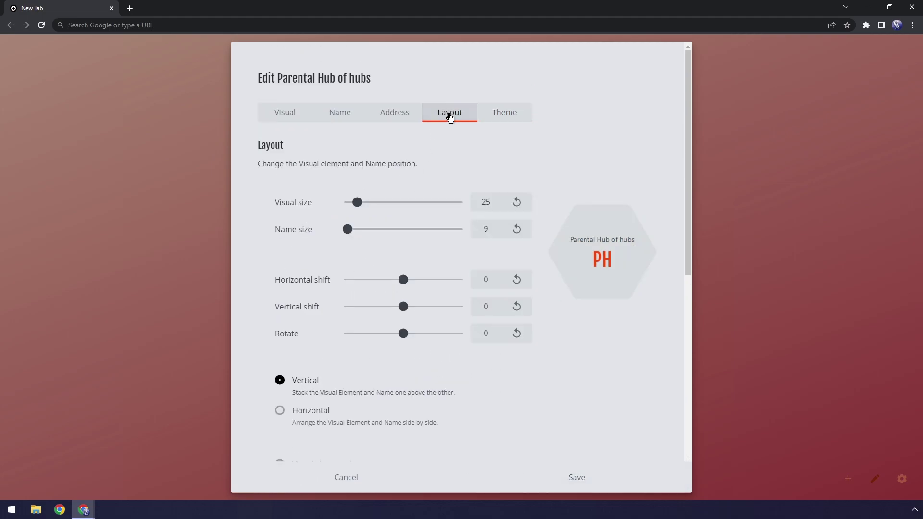
scroll(322, 384, "down", 4)
left_click(280, 272)
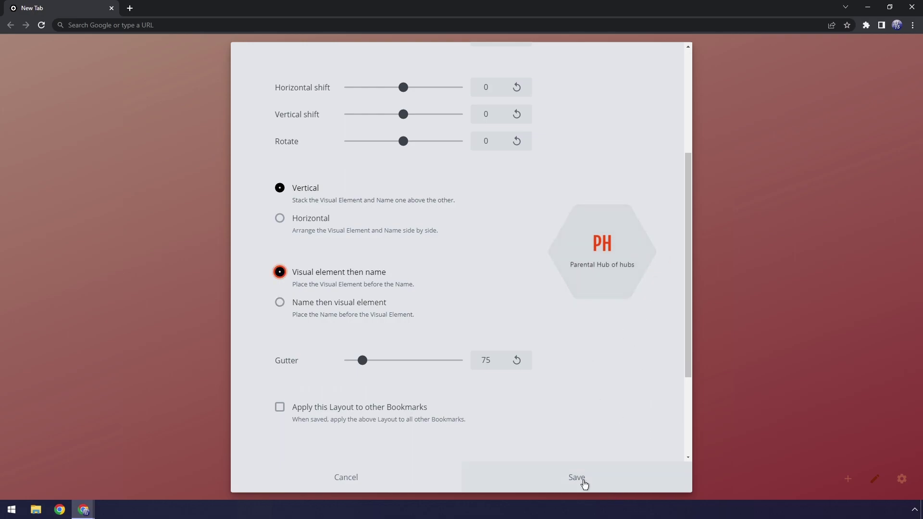
left_click(584, 483)
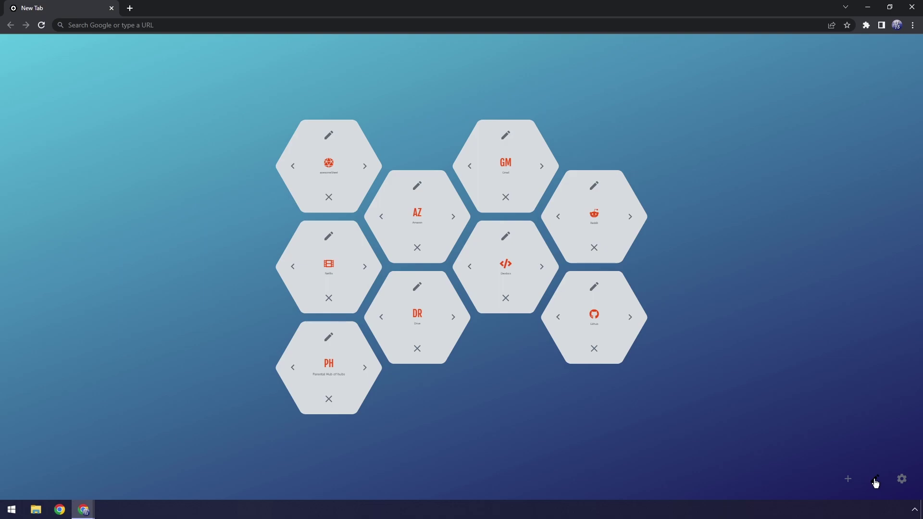
Reorder the Parental Hub of hubs tile, moving it earlier past Netflix, then to the last position.
left_click(876, 481)
left_click(875, 481)
left_click(558, 317)
left_click(469, 267)
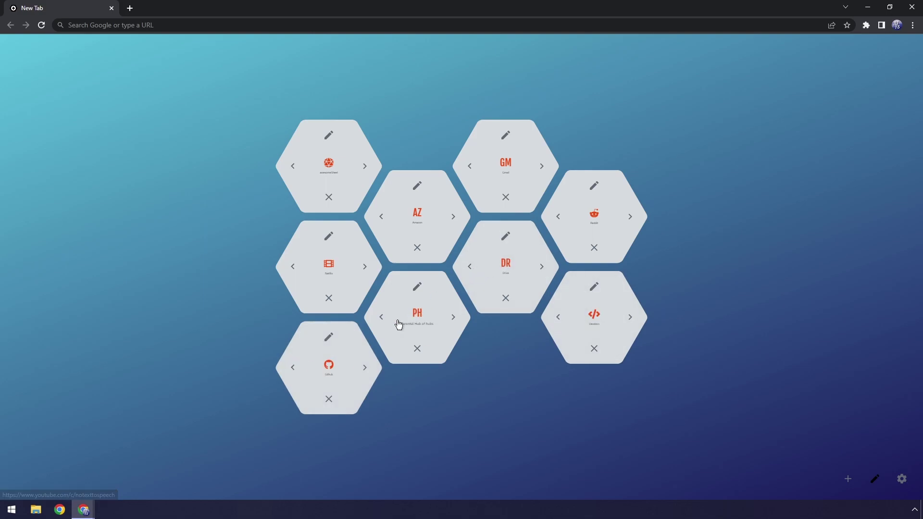
left_click(382, 317)
mouse_move(587, 208)
left_mouse_down()
mouse_move(607, 224)
mouse_move(510, 161)
mouse_move(449, 194)
mouse_move(593, 241)
mouse_move(596, 221)
left_mouse_up()
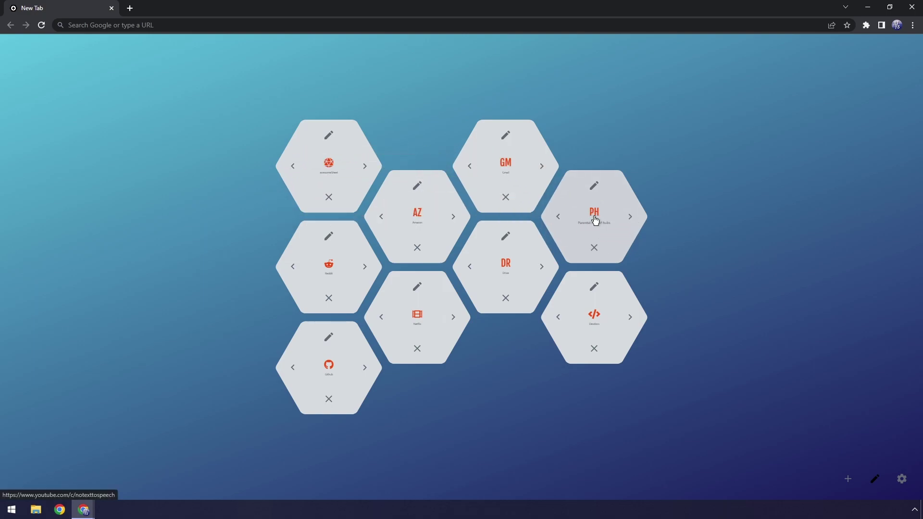
left_click(630, 217)
left_click(630, 217)
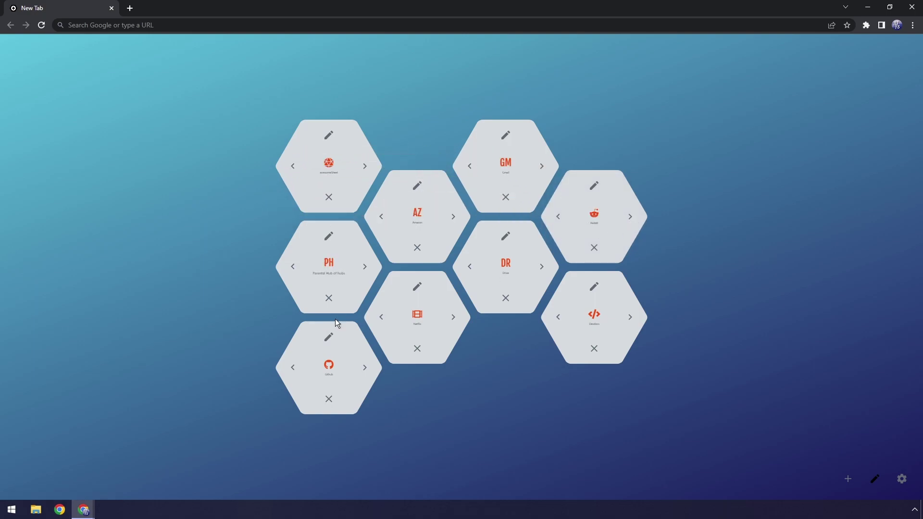
left_click(450, 319)
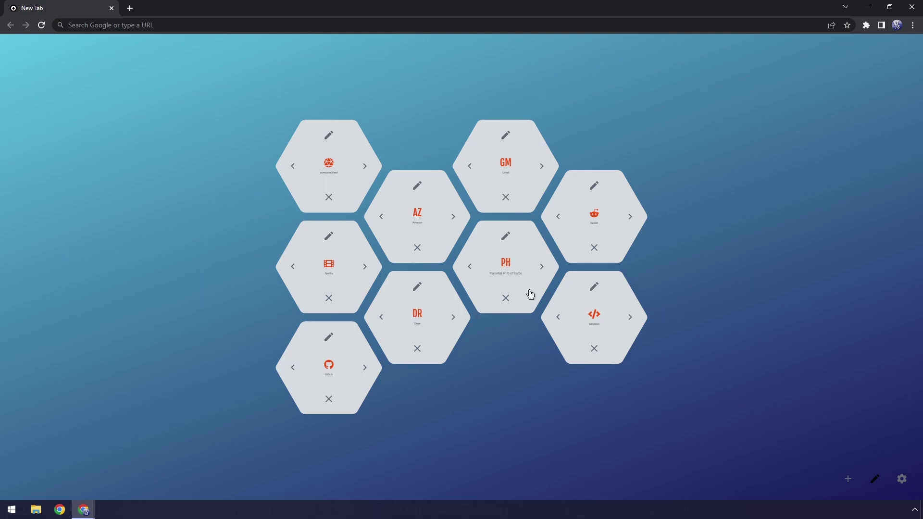
left_click(539, 268)
left_click(631, 318)
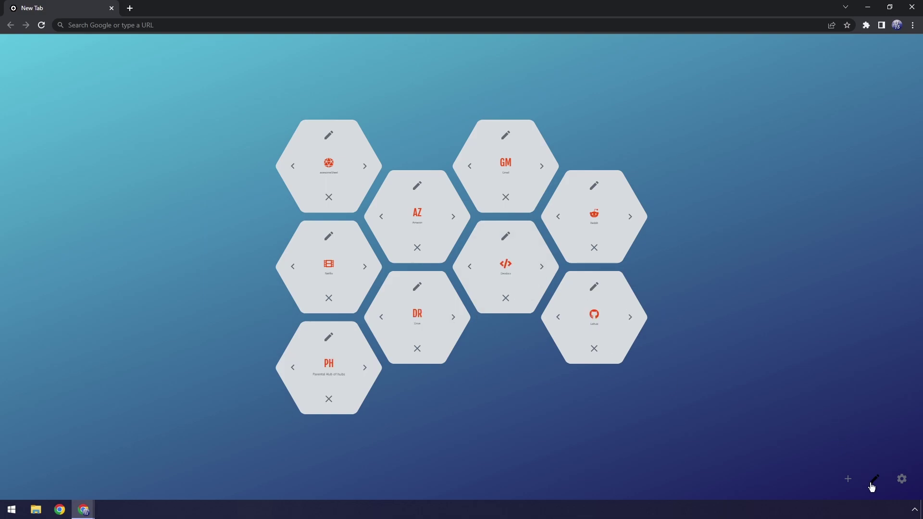
Remove the Parental Hub of hubs bookmark and switch bookmark editing off.
left_click(872, 486)
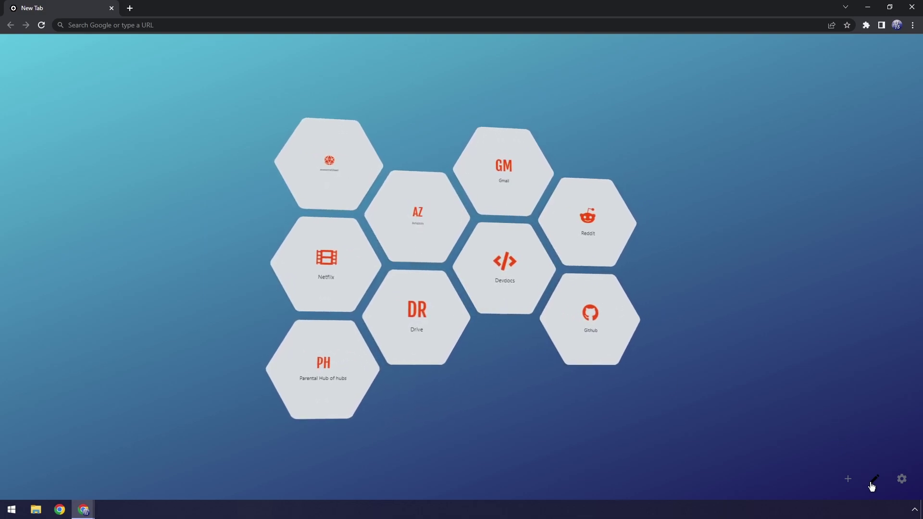
left_click(872, 486)
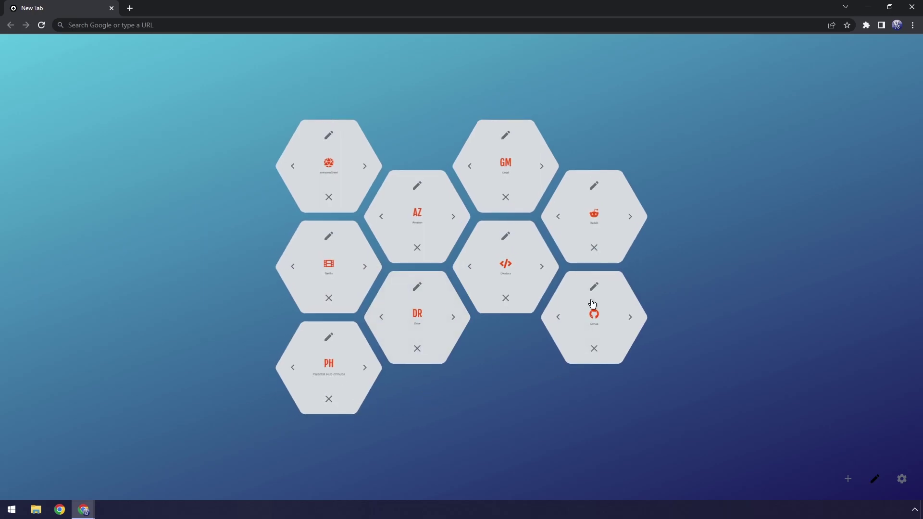
left_click(329, 400)
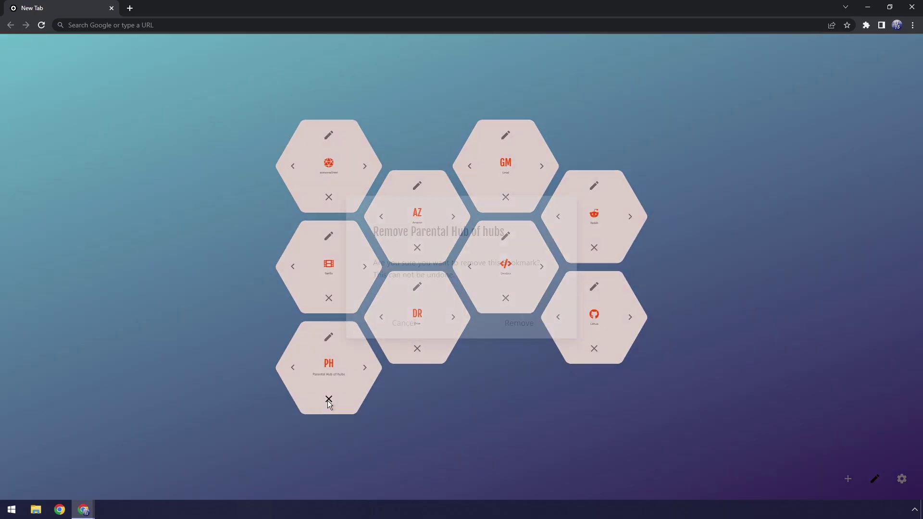
left_click(529, 322)
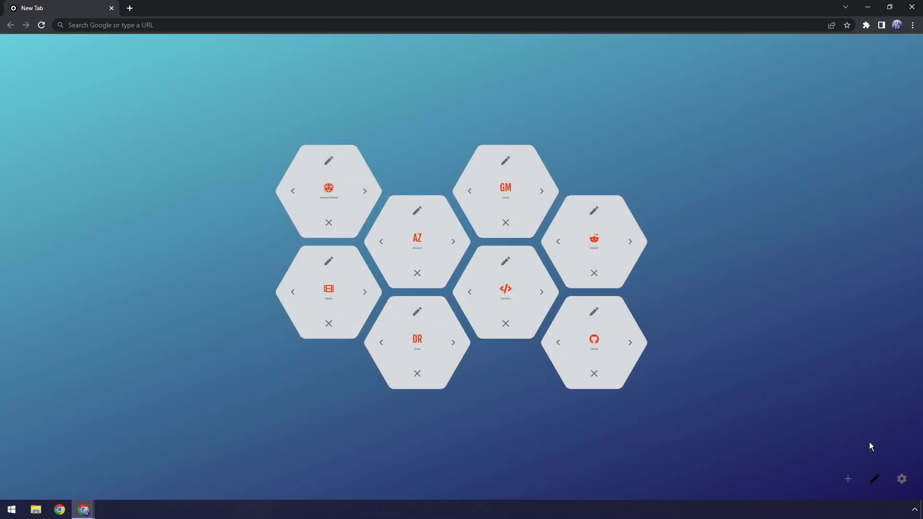
left_click(880, 482)
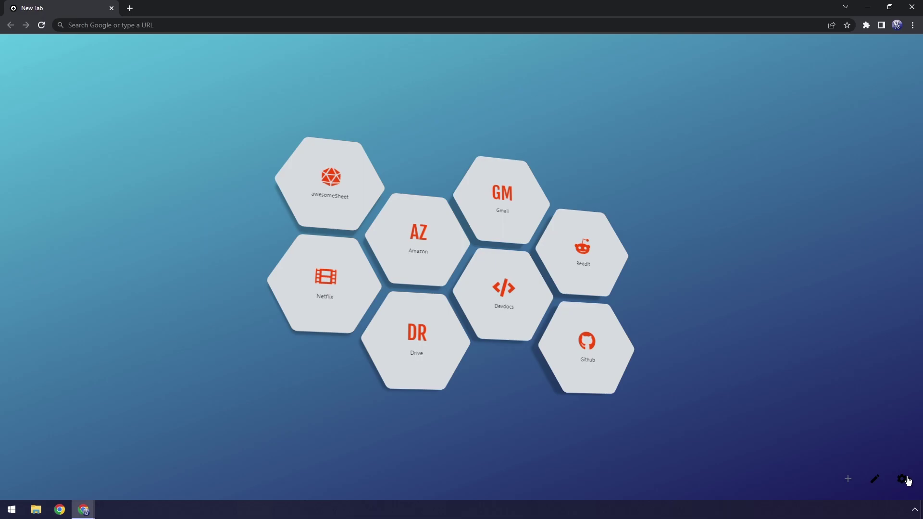
In settings, try maximum global size, shrink it to 93, and keep the grid at 4 columns.
left_click(904, 479)
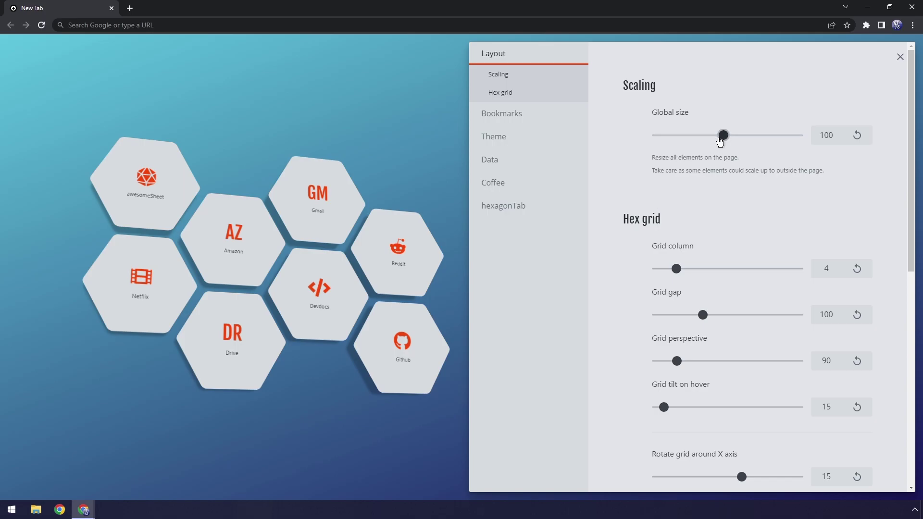
left_click_drag(726, 139, 893, 143)
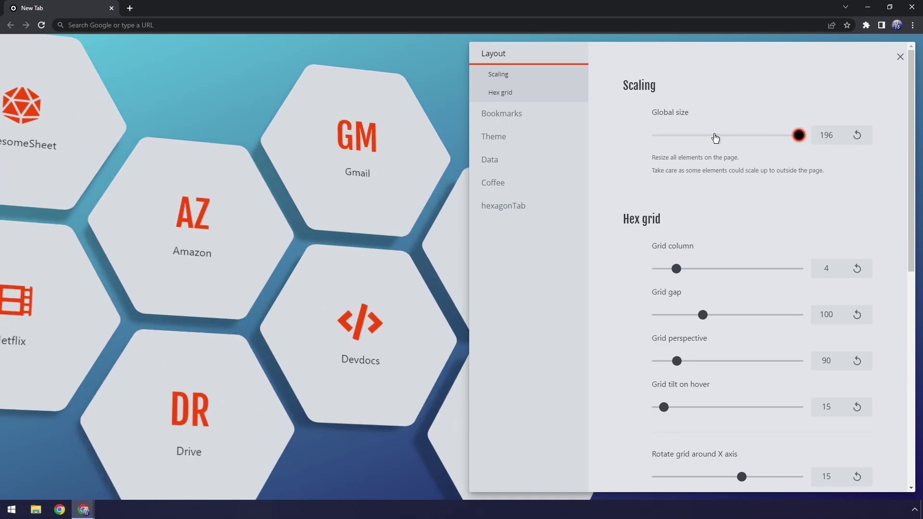
mouse_move(715, 136)
left_mouse_down()
mouse_move(652, 139)
mouse_move(719, 138)
left_mouse_up()
scroll(721, 207, "down", 1)
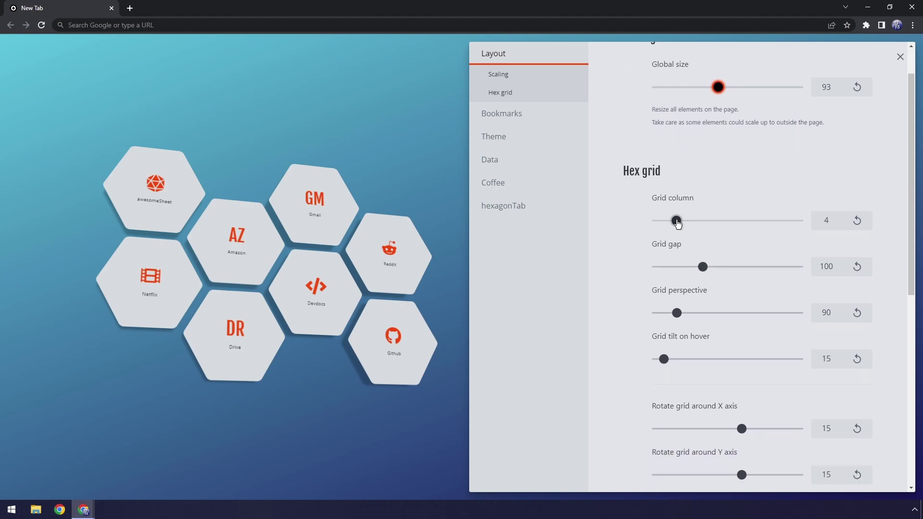
left_click_drag(677, 220, 601, 209)
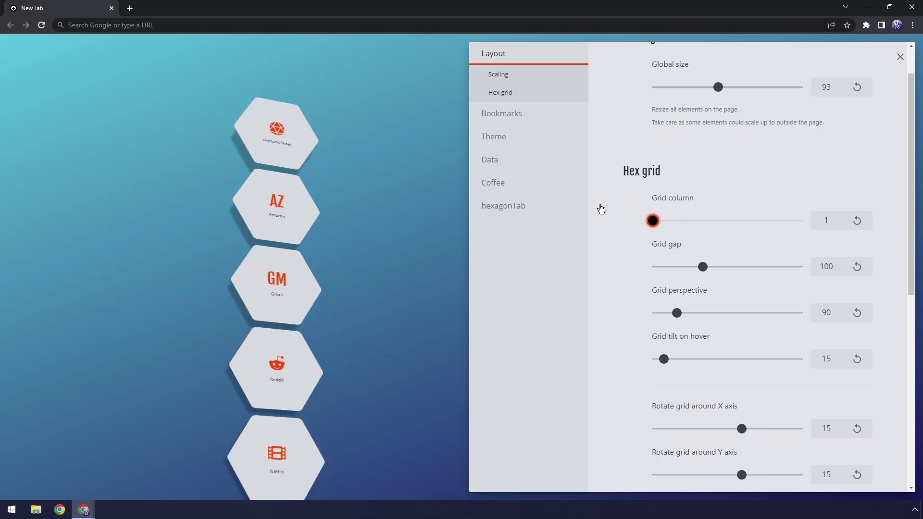
left_click(669, 220)
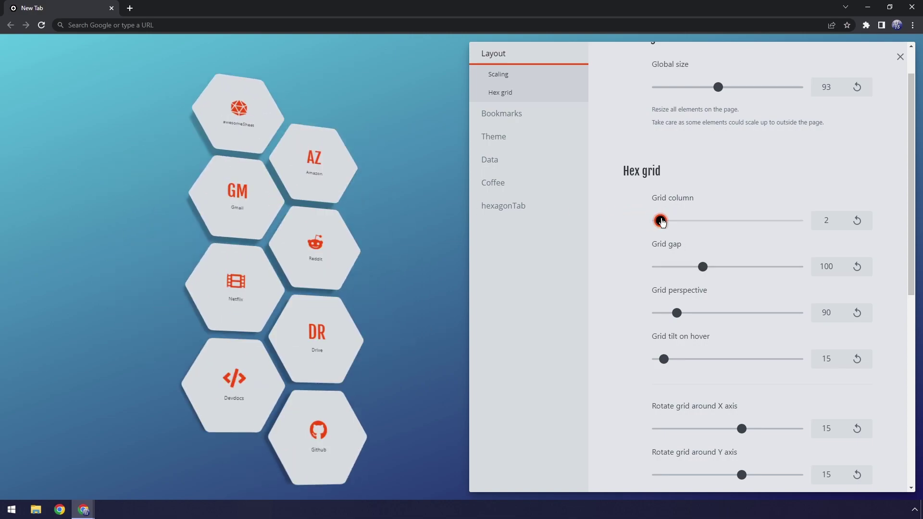
left_click_drag(670, 221, 678, 220)
Set grid gap to 147 and perspective to 105, then reset hover tilt to 15.
left_click_drag(704, 268, 727, 260)
mouse_move(673, 315)
left_mouse_down()
mouse_move(742, 313)
mouse_move(654, 313)
mouse_move(761, 312)
mouse_move(641, 310)
mouse_move(683, 313)
left_mouse_up()
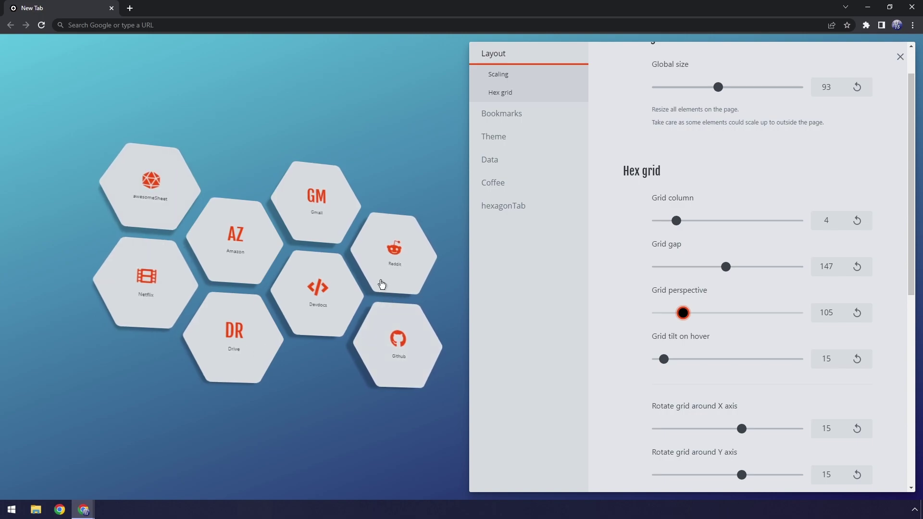
left_click_drag(664, 359, 839, 369)
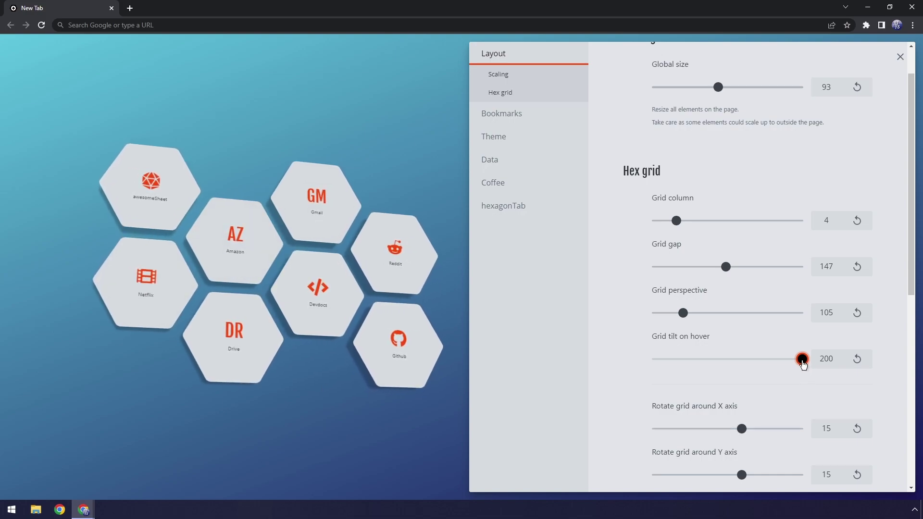
left_click_drag(802, 359, 685, 359)
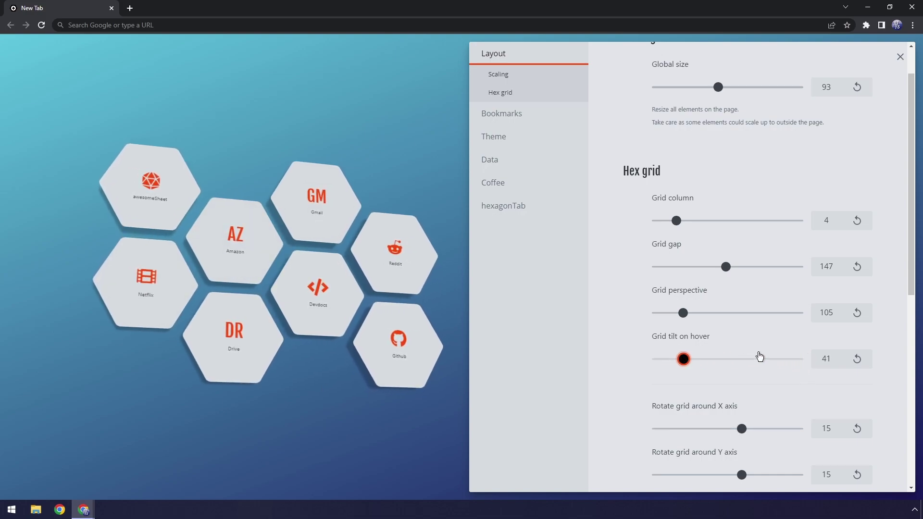
left_click(859, 362)
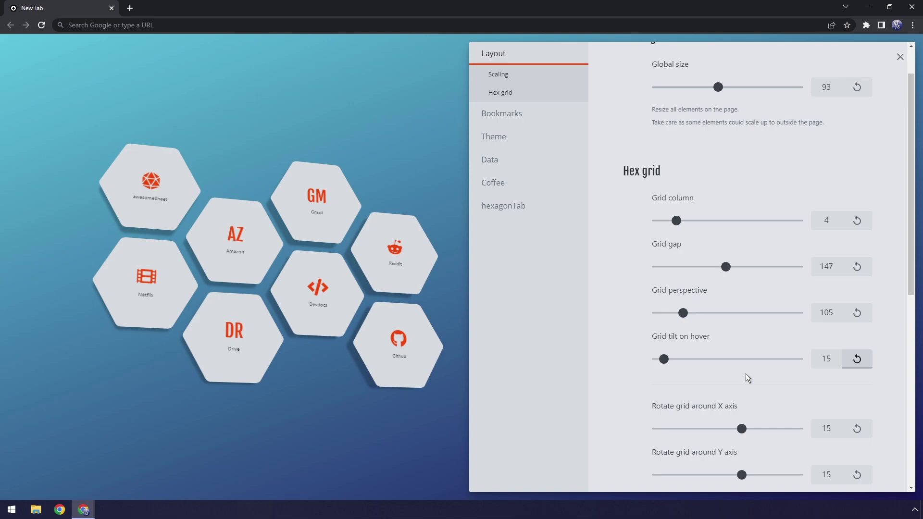
Experiment with grid X, Y and Z rotation, then reset them to 15, 15 and 0.
scroll(749, 379, "down", 1)
scroll(750, 358, "down", 2)
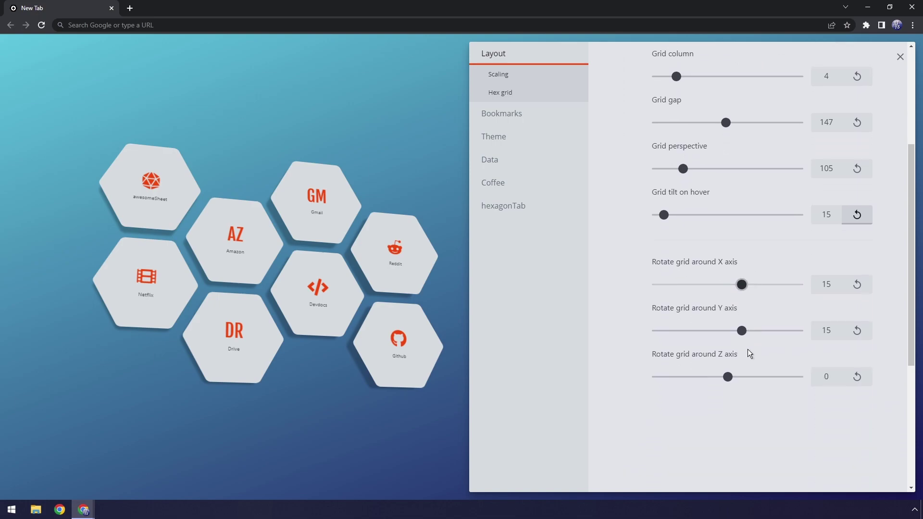
left_click_drag(738, 290, 802, 284)
left_click_drag(742, 331, 585, 325)
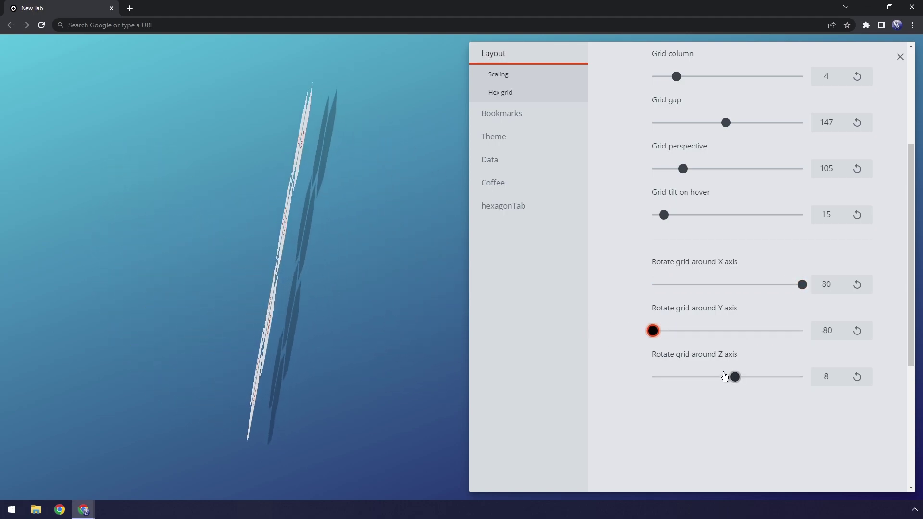
left_click_drag(728, 377, 880, 360)
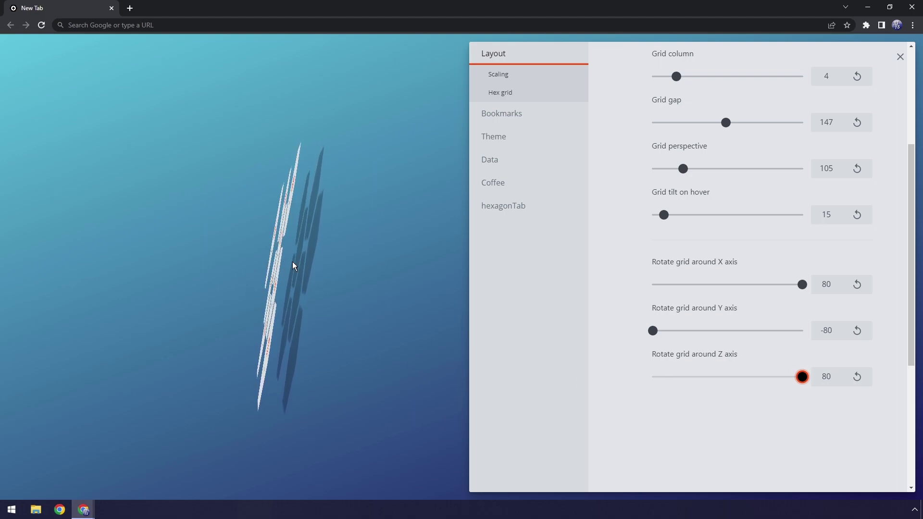
left_click(858, 380)
left_click(859, 332)
left_click(858, 285)
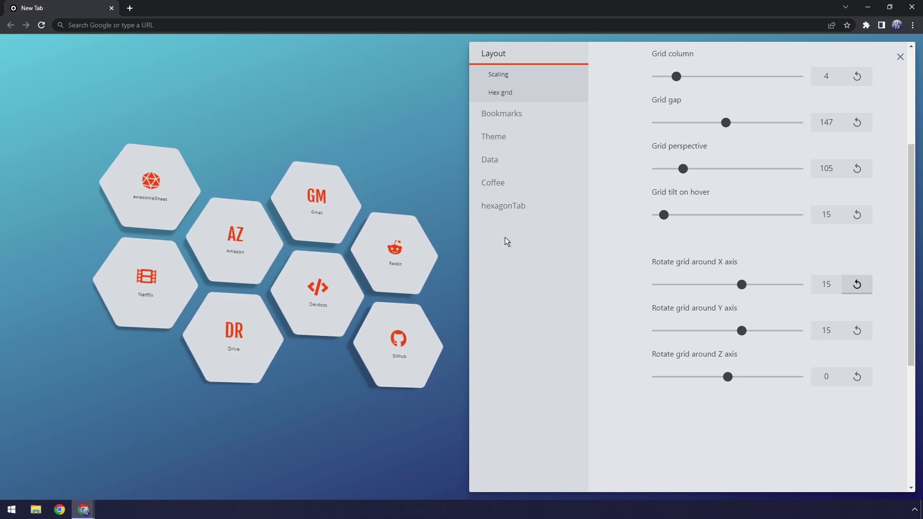
In Bookmarks settings, reset grow on hover to 0 and shadow distance to 30, and raise shadow blur to 85.
left_click(502, 114)
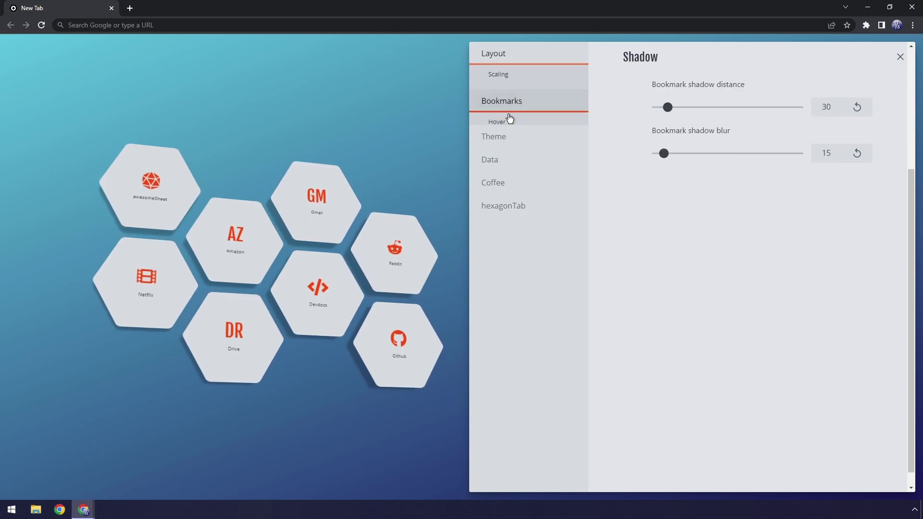
left_click_drag(667, 136, 732, 137)
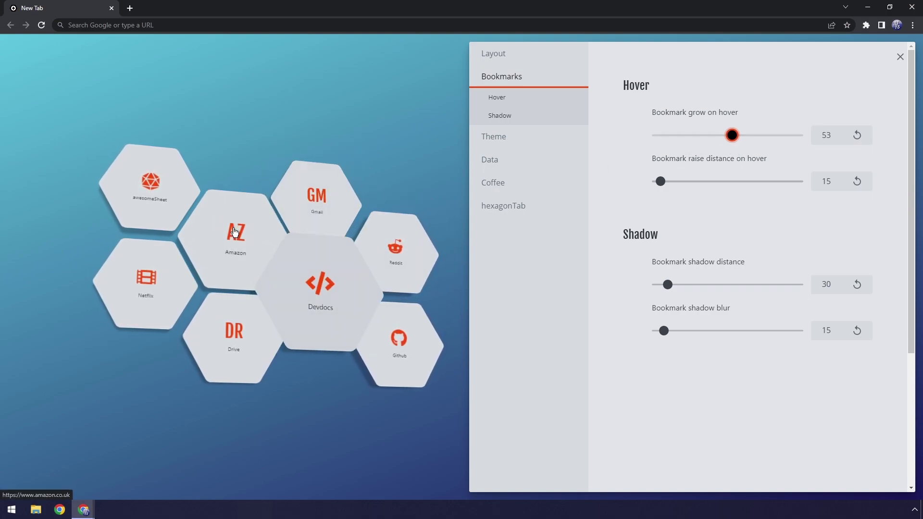
left_click_drag(731, 136, 716, 140)
left_click(857, 135)
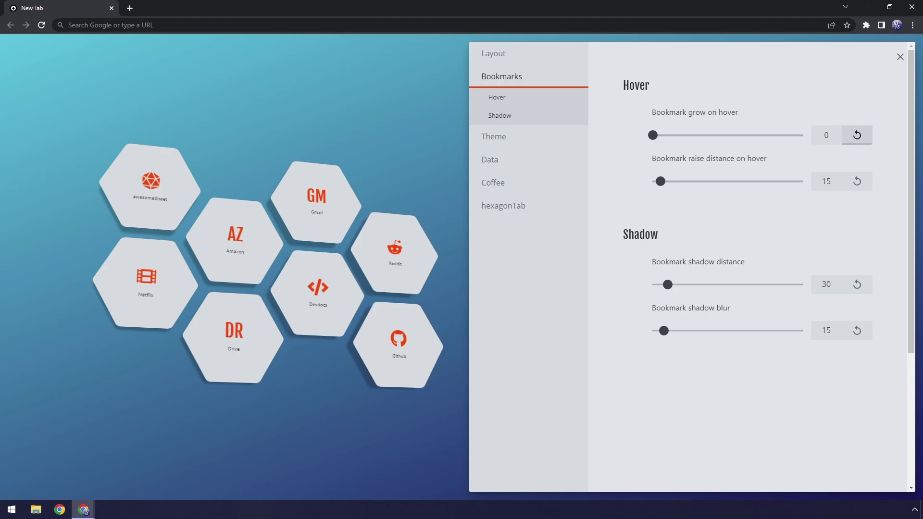
mouse_move(707, 291)
left_mouse_down()
mouse_move(866, 302)
mouse_move(598, 301)
mouse_move(716, 284)
left_mouse_up()
left_click(858, 284)
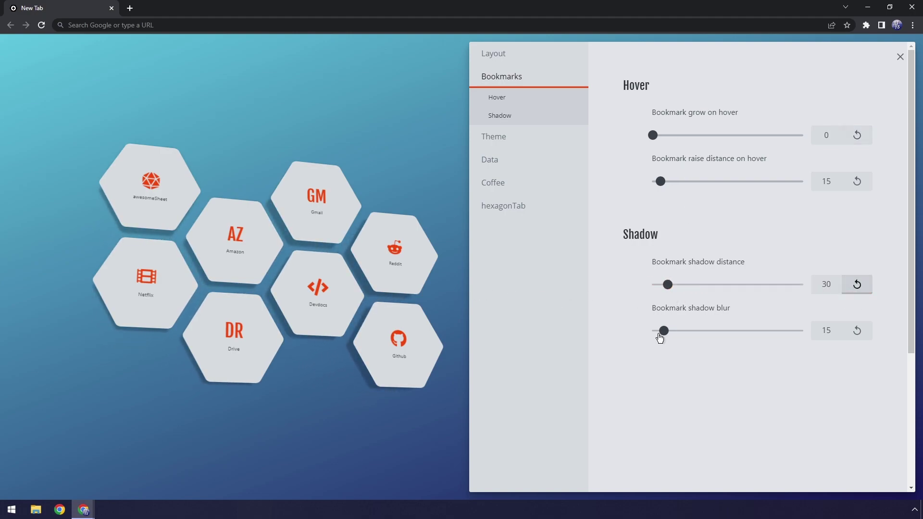
left_click_drag(663, 331, 723, 330)
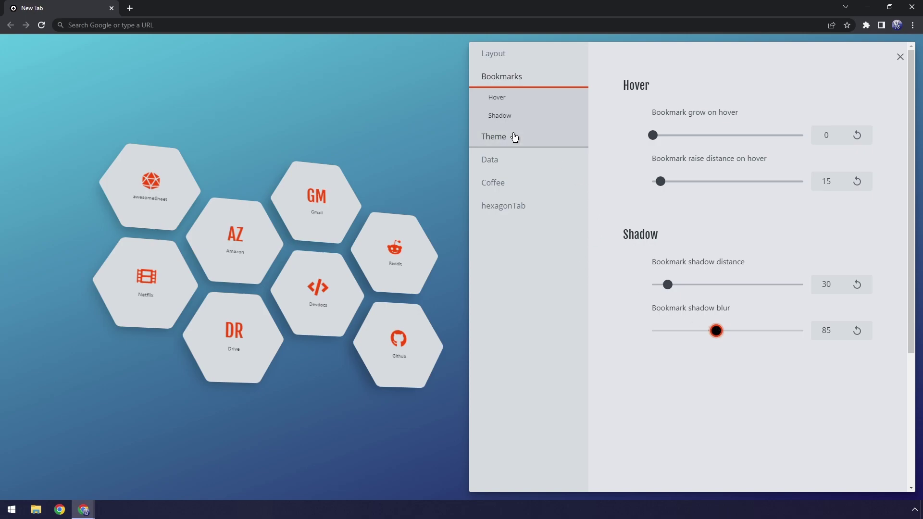
In Theme settings, try the Dark and Automatic styles, then settle on Light mode.
left_click(514, 140)
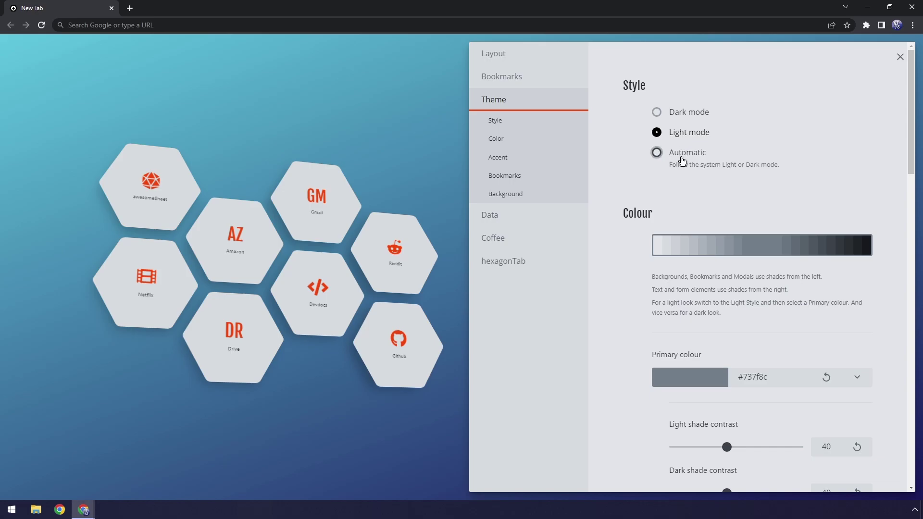
left_click(657, 112)
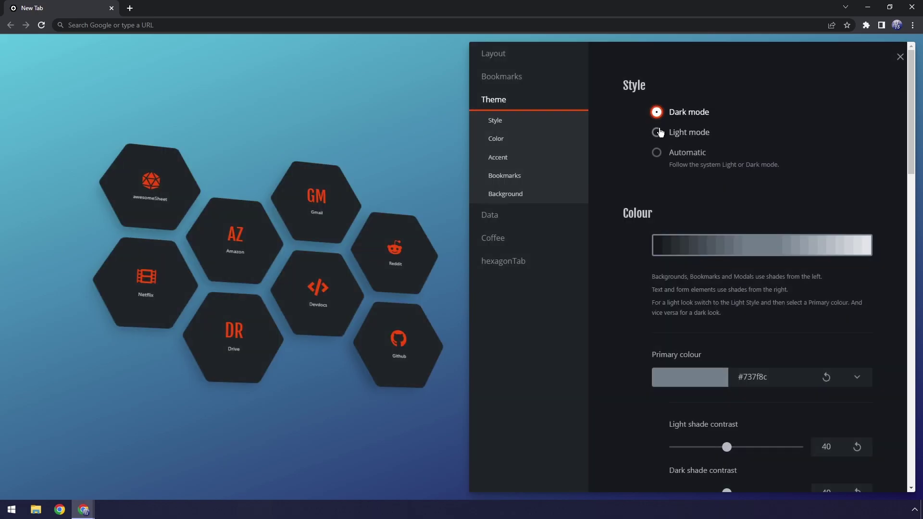
left_click(657, 132)
left_click(657, 152)
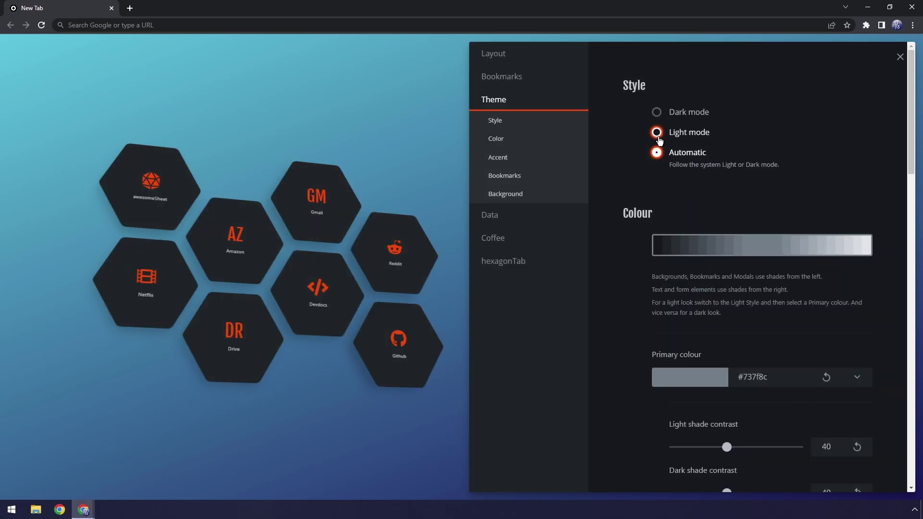
left_click(658, 136)
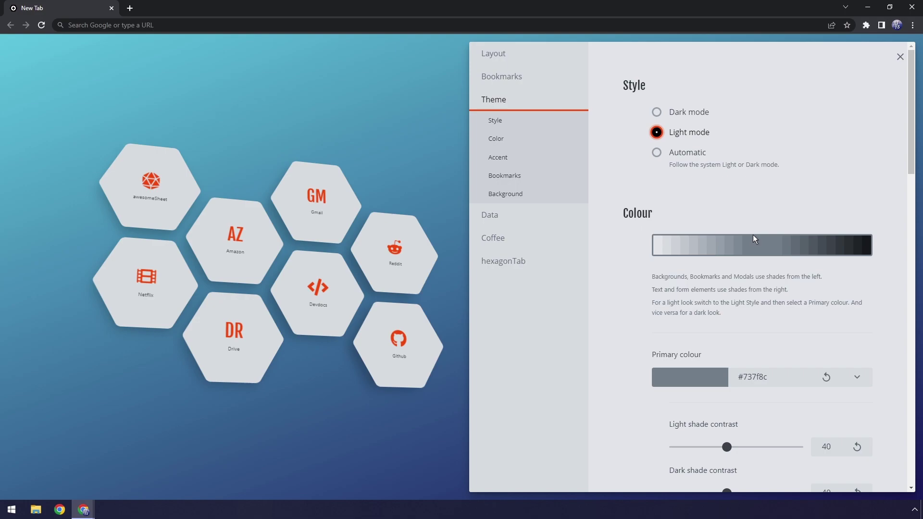
Try blue, dark brown and purple primary colours, then reset it to default #737f8c.
scroll(757, 325, "down", 2)
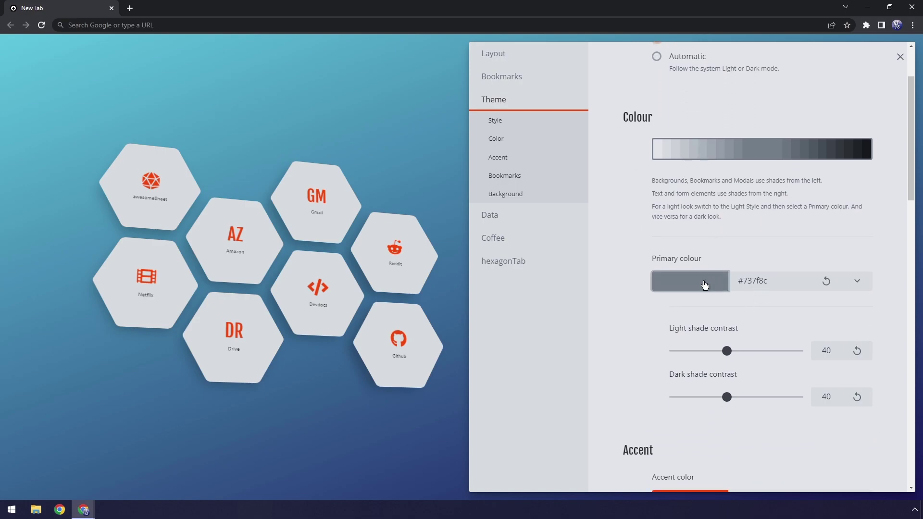
left_click(707, 282)
left_click(746, 301)
left_click(771, 351)
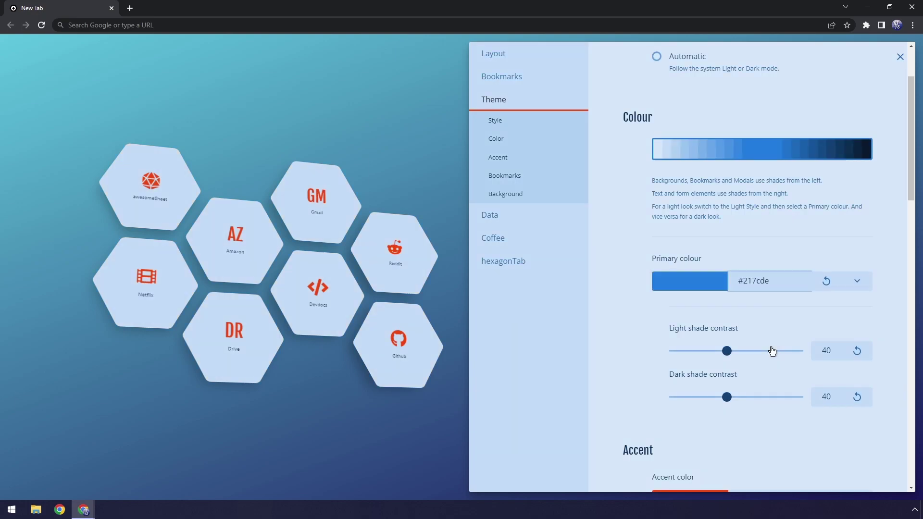
left_click(699, 285)
left_click_drag(683, 327, 702, 343)
key("Return")
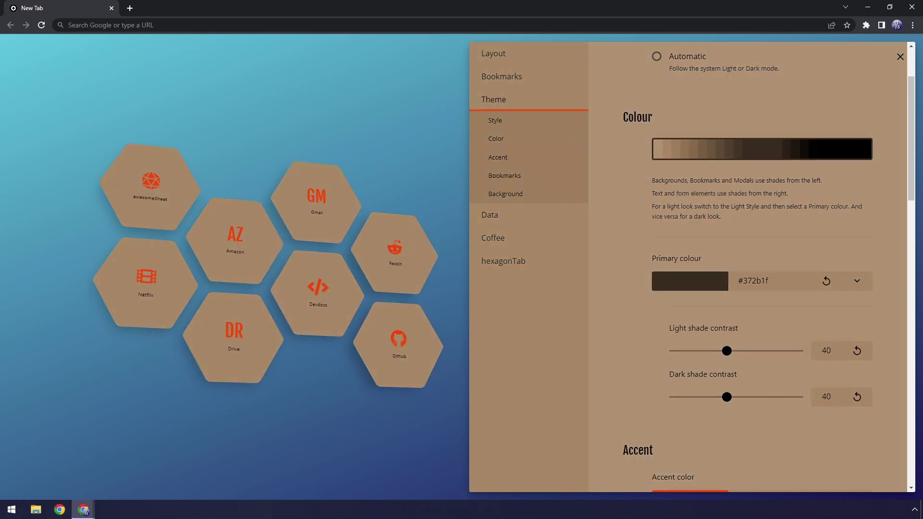
left_click(693, 286)
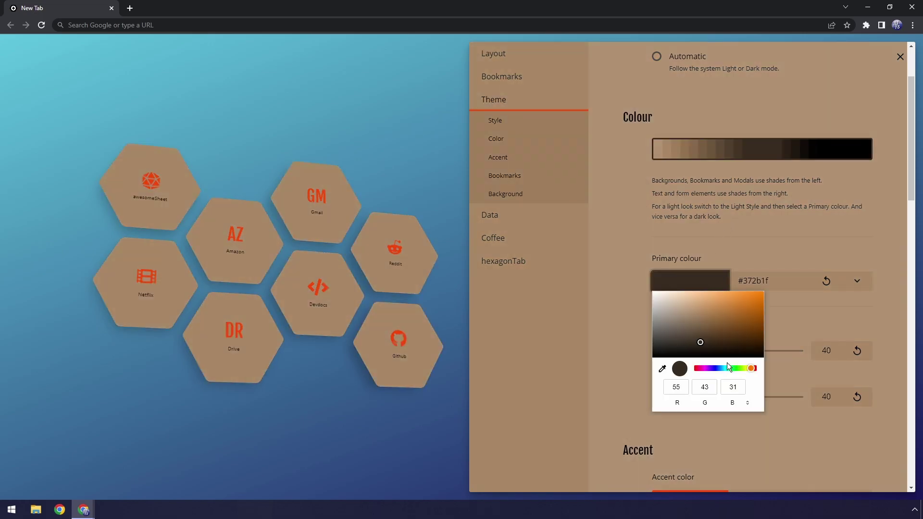
left_click_drag(727, 366, 708, 368)
left_click(725, 313)
key("Return")
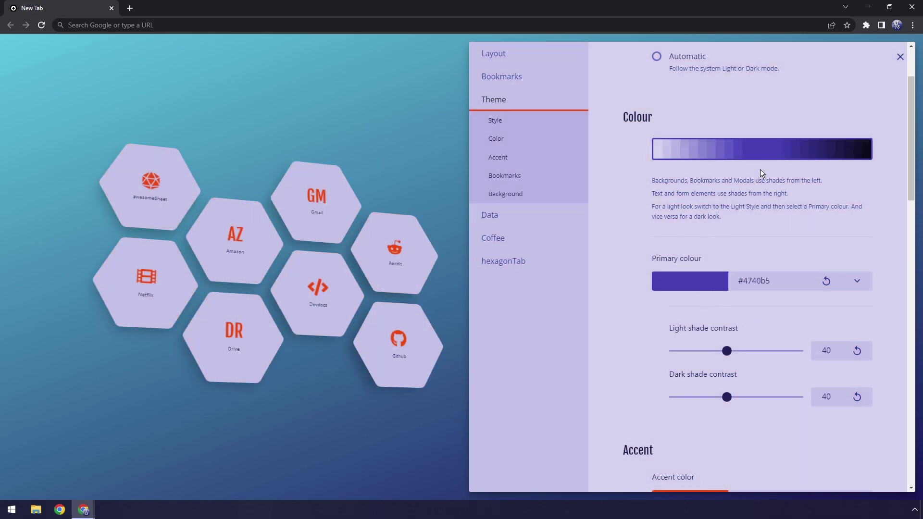
left_click(826, 284)
Set the primary colour to the muted blue #5479a0.
left_click(672, 288)
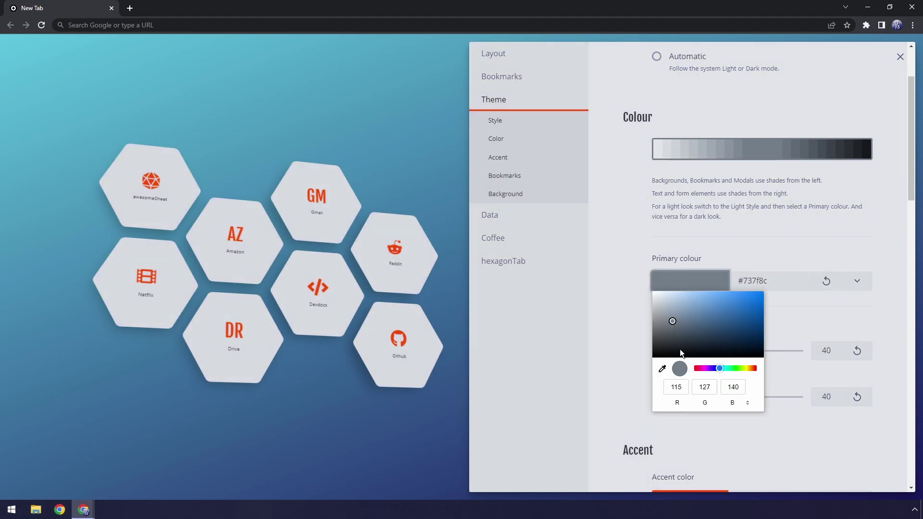
left_click(705, 314)
left_click(768, 308)
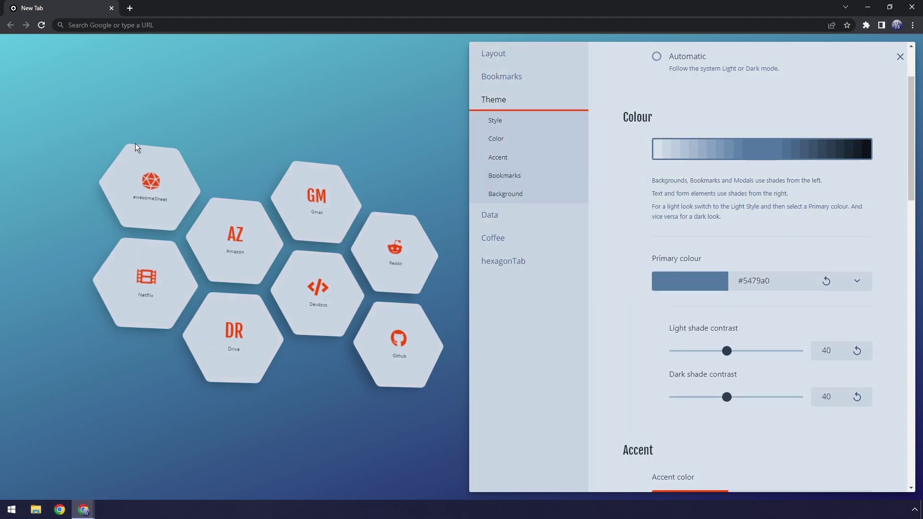
left_click(746, 278)
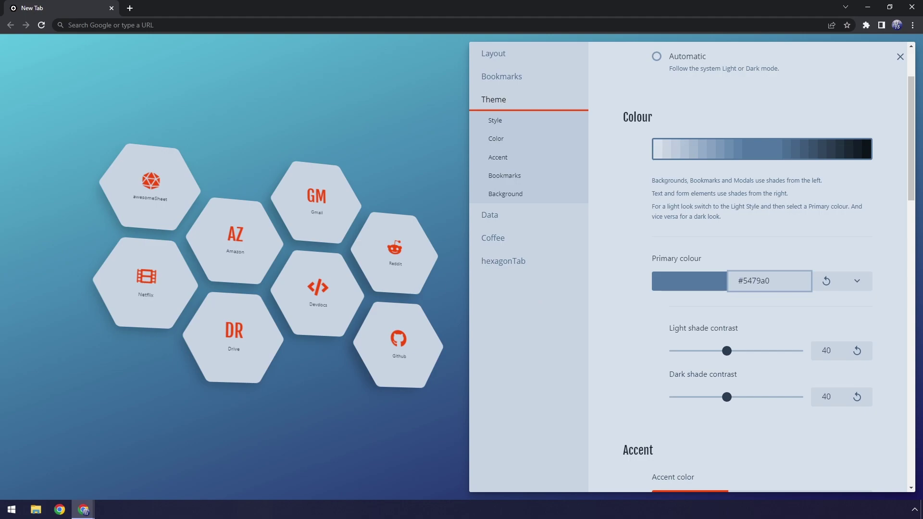
Adjust the light and dark shade contrast, then reset both to 40.
scroll(740, 248, "down", 3)
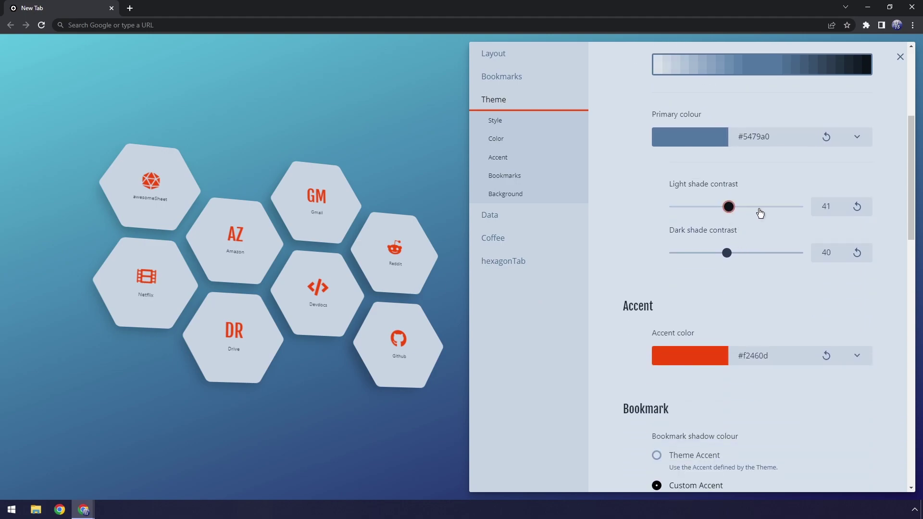
left_click_drag(760, 213, 717, 206)
mouse_move(736, 259)
left_mouse_down()
mouse_move(846, 256)
mouse_move(626, 261)
mouse_move(742, 262)
mouse_move(727, 255)
left_mouse_up()
scroll(720, 148, "up", 3)
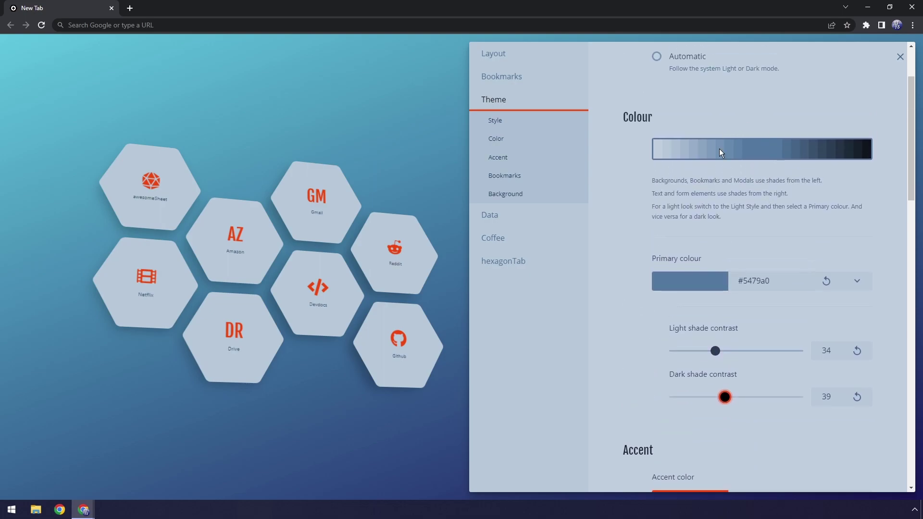
left_click(859, 353)
left_click(857, 397)
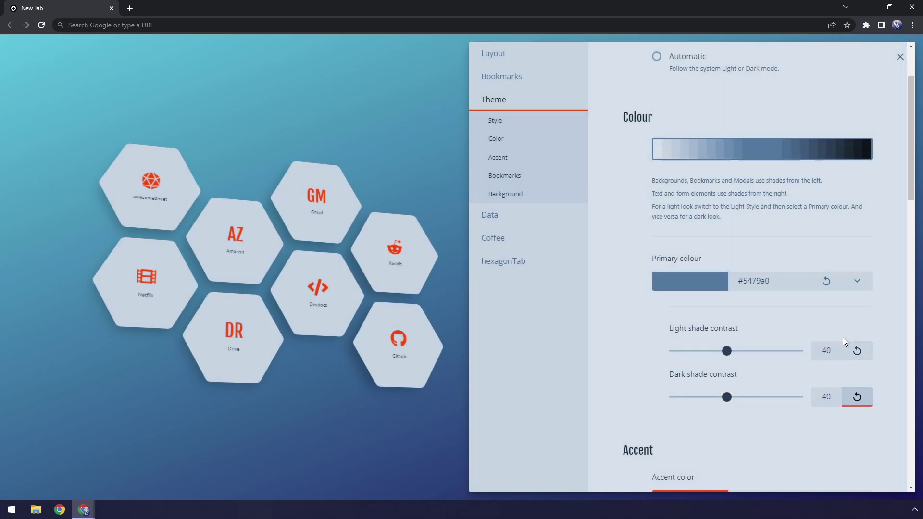
scroll(794, 271, "down", 8)
Change the accent colour to magenta #c238bd.
scroll(618, 150, "up", 2)
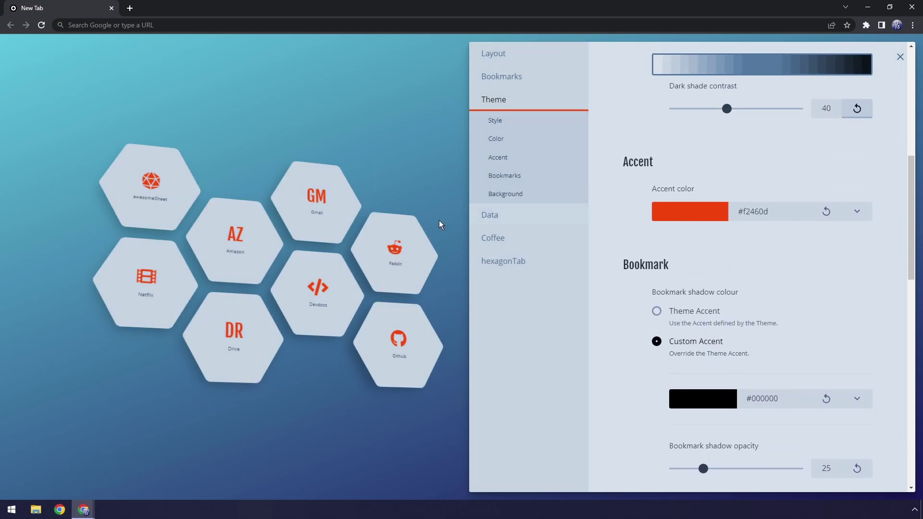
left_click(681, 216)
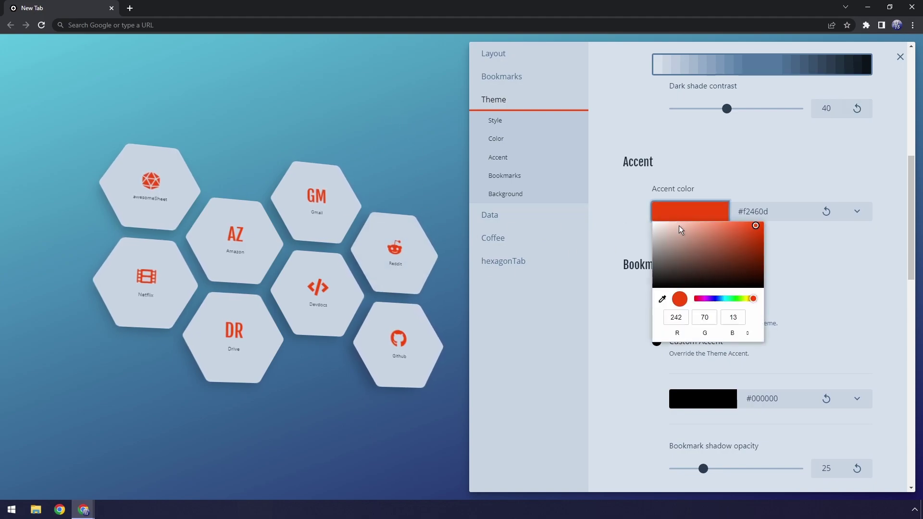
left_click_drag(727, 301, 708, 303)
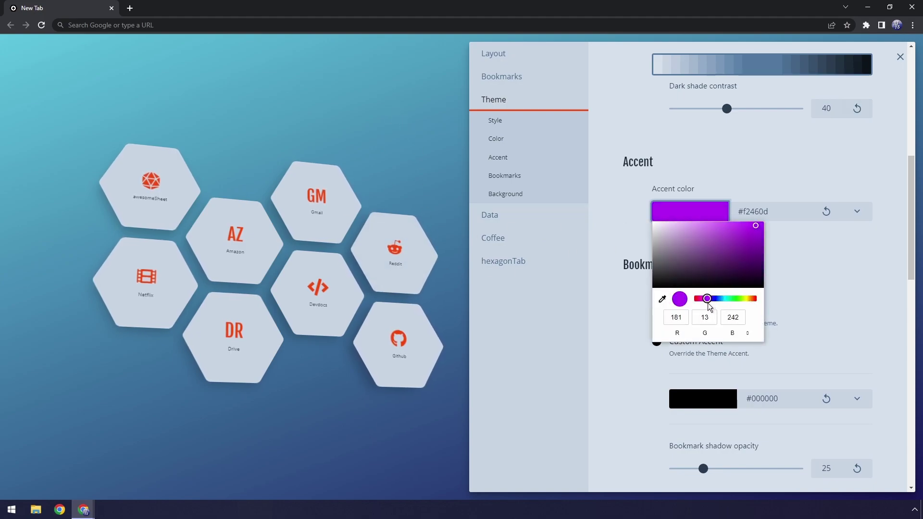
left_click(725, 237)
left_click(705, 298)
left_click(739, 238)
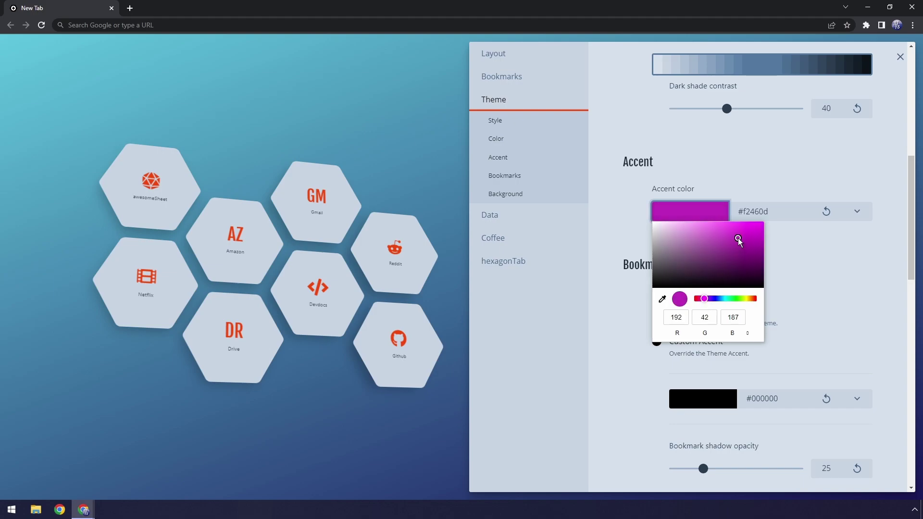
left_click(766, 174)
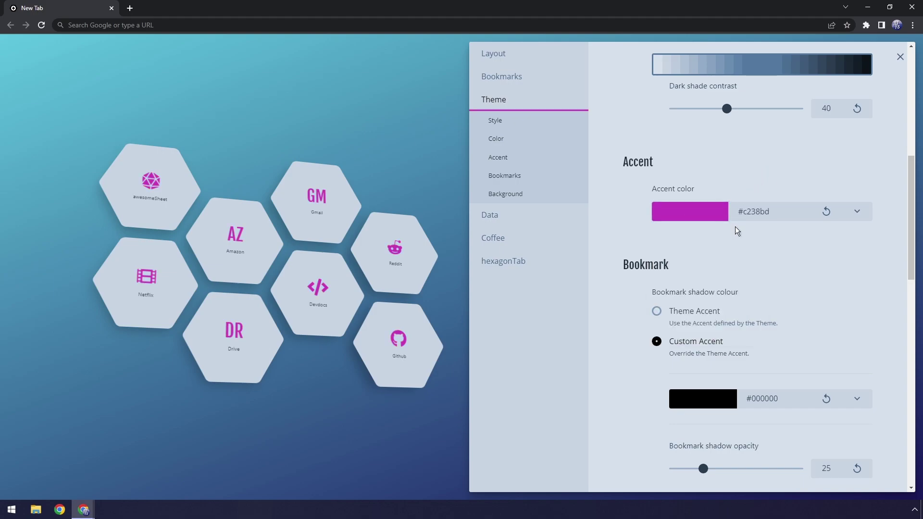
Switch the bookmark shadow colour to Theme Accent, then back to Custom Accent.
scroll(650, 143, "down", 3)
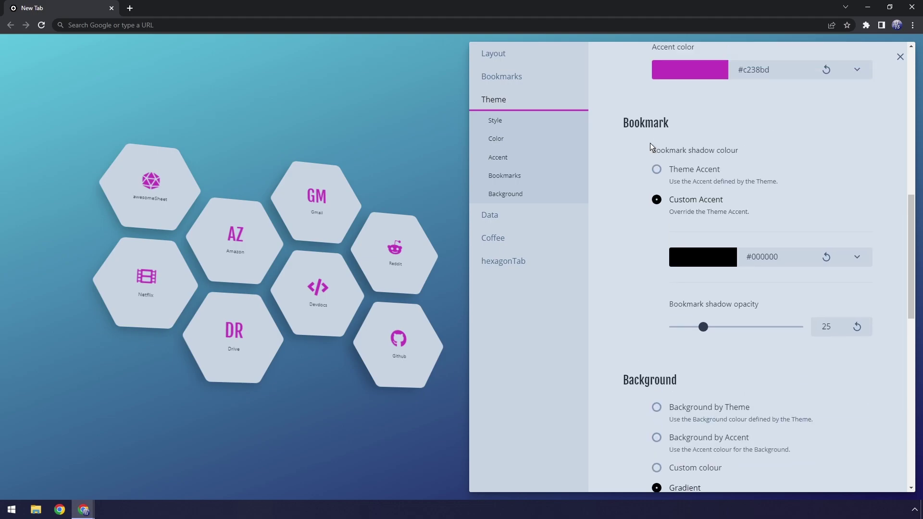
scroll(649, 163, "up", 1)
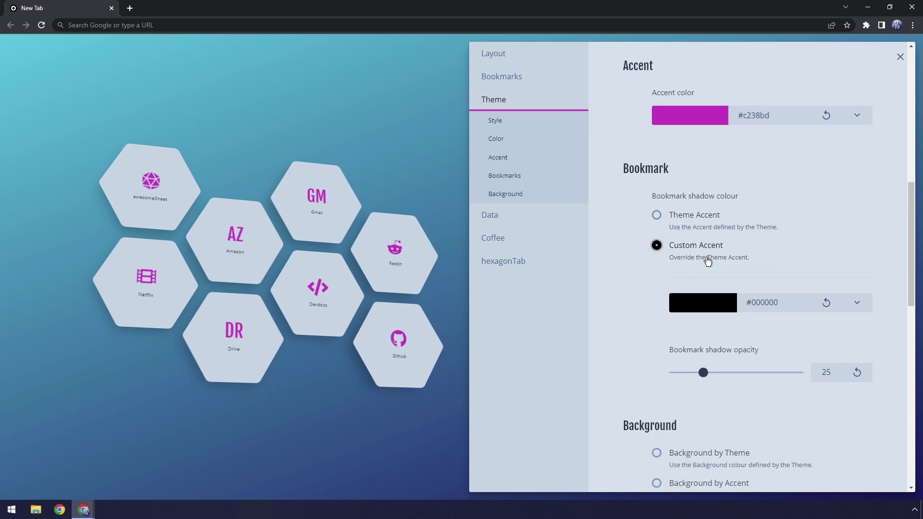
left_click(659, 217)
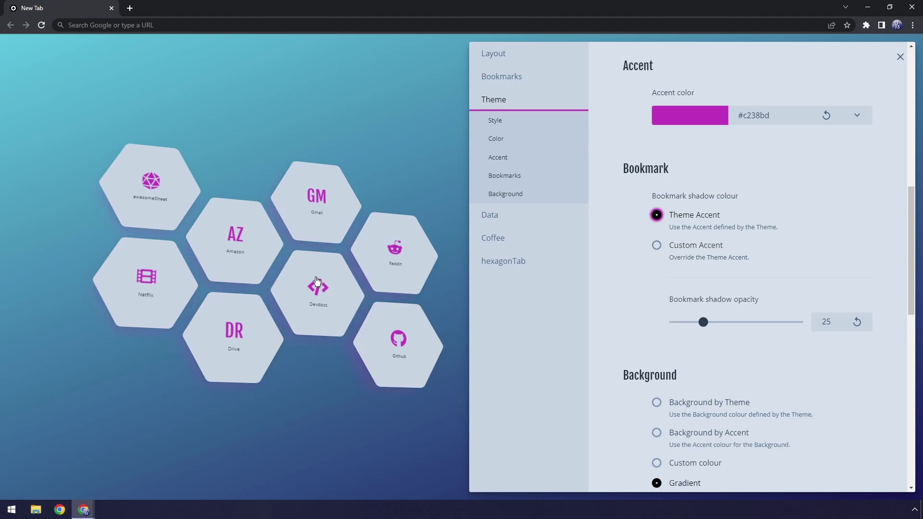
scroll(680, 190, "up", 1)
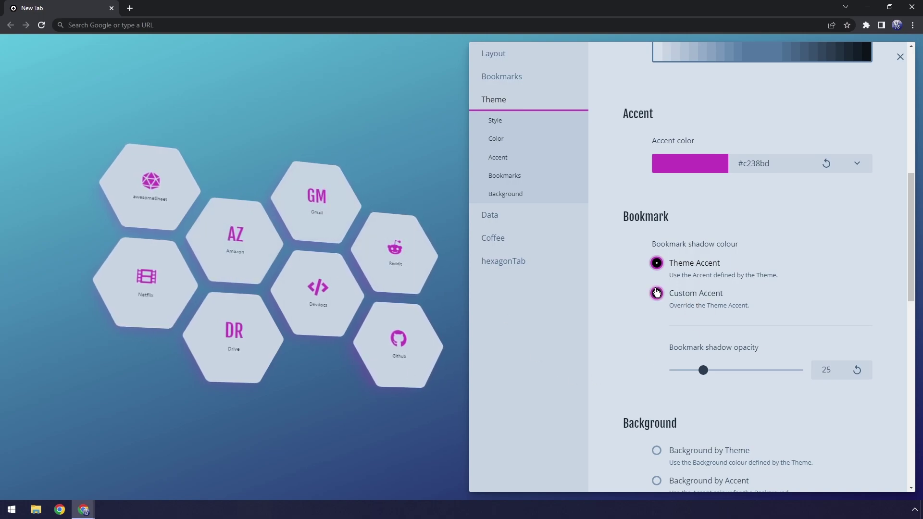
left_click(657, 293)
scroll(692, 307, "down", 4)
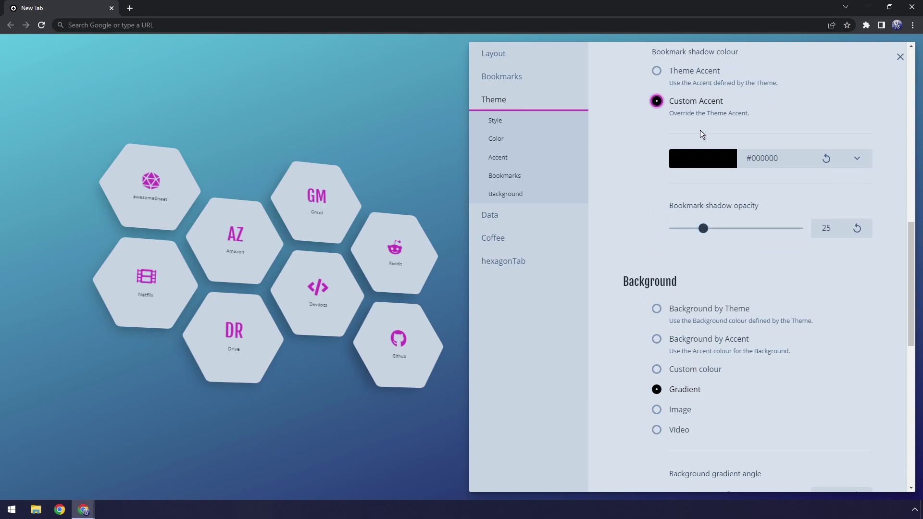
scroll(688, 282, "down", 2)
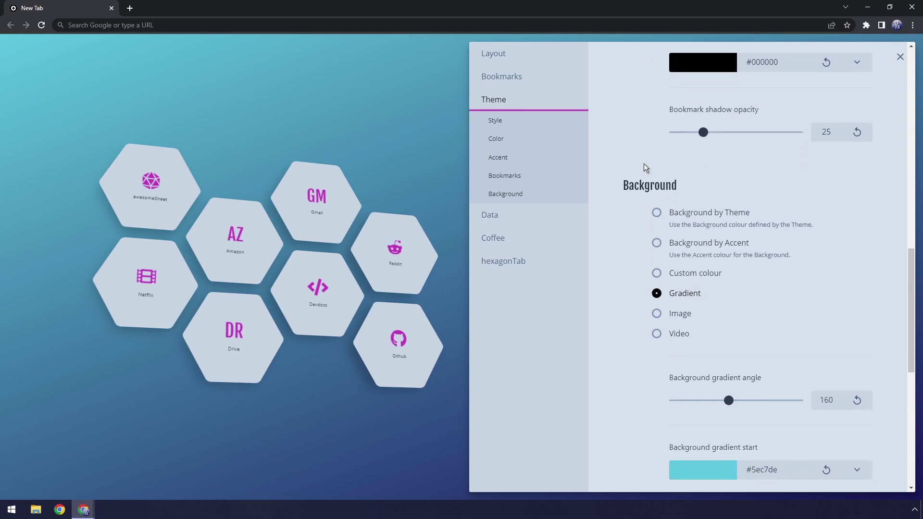
left_click(657, 273)
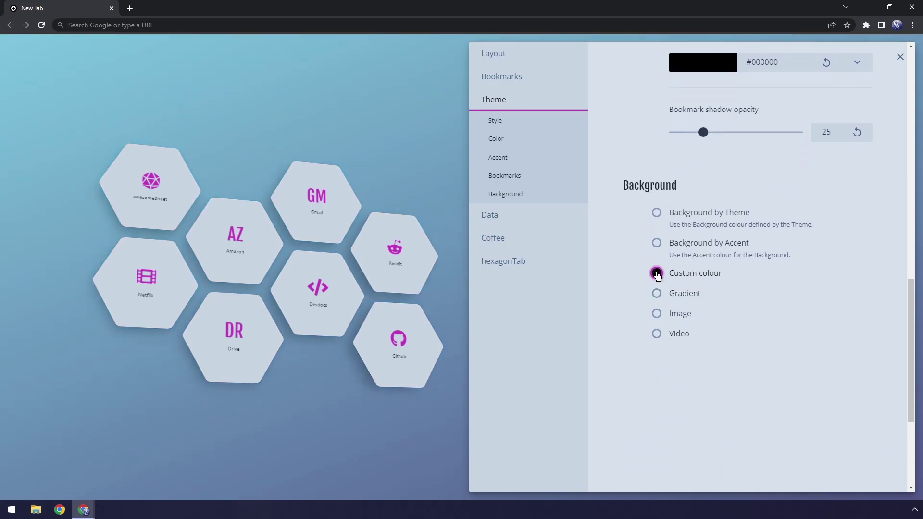
left_click(656, 243)
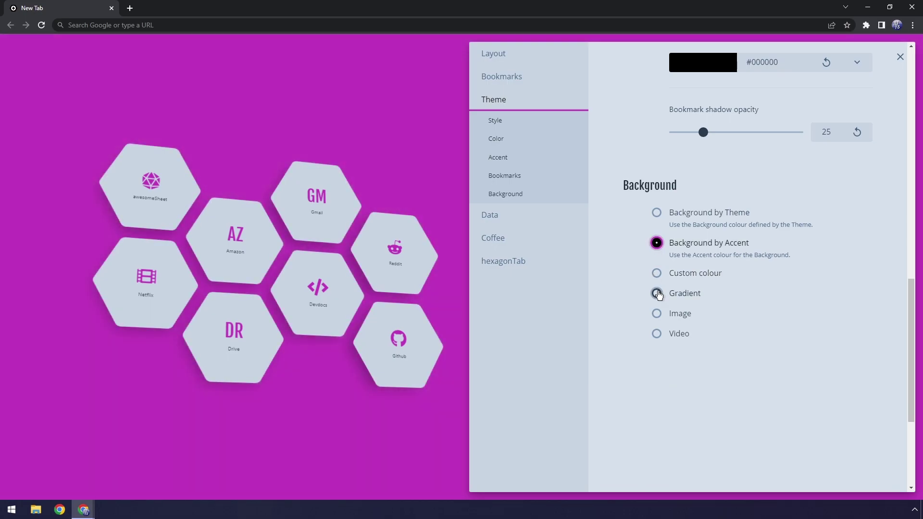
left_click(656, 293)
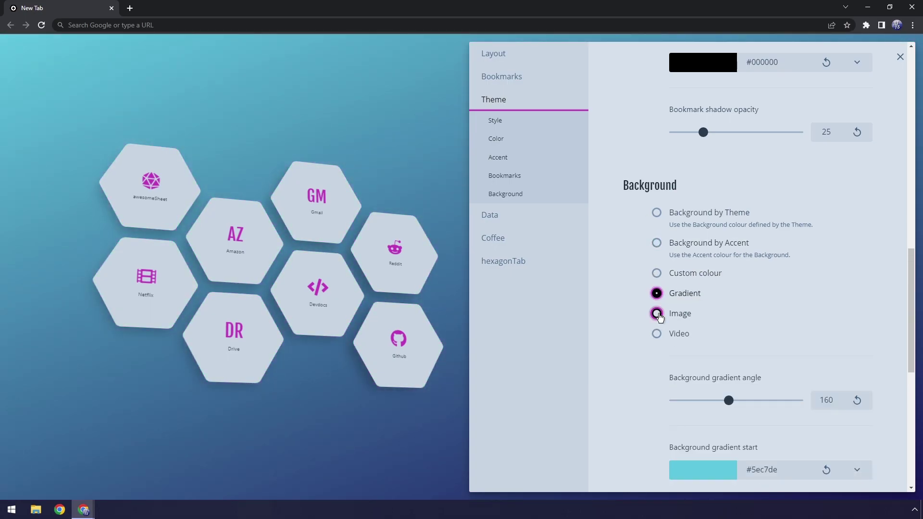
left_click(657, 314)
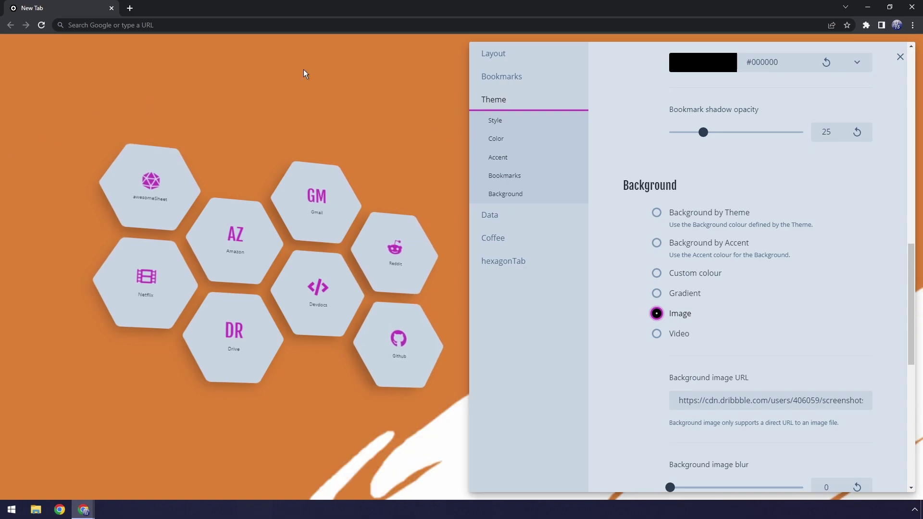
scroll(674, 315, "down", 1)
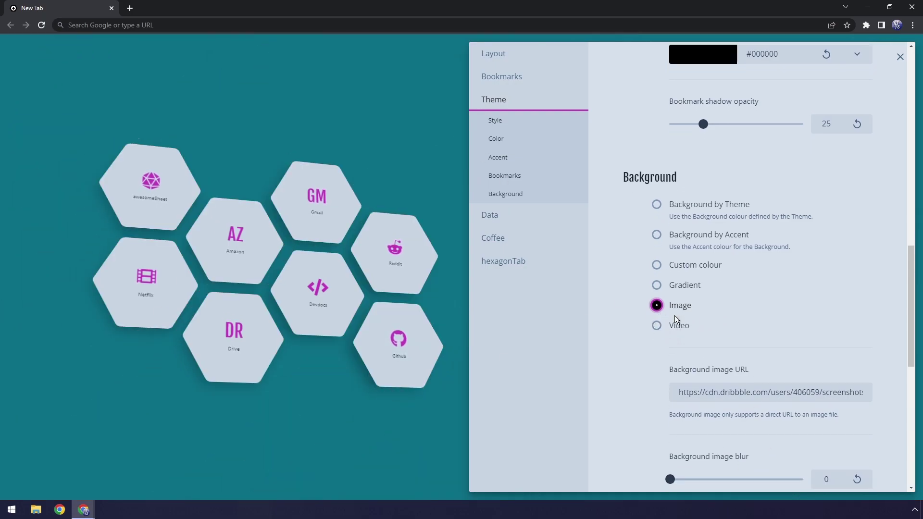
scroll(674, 316, "down", 5)
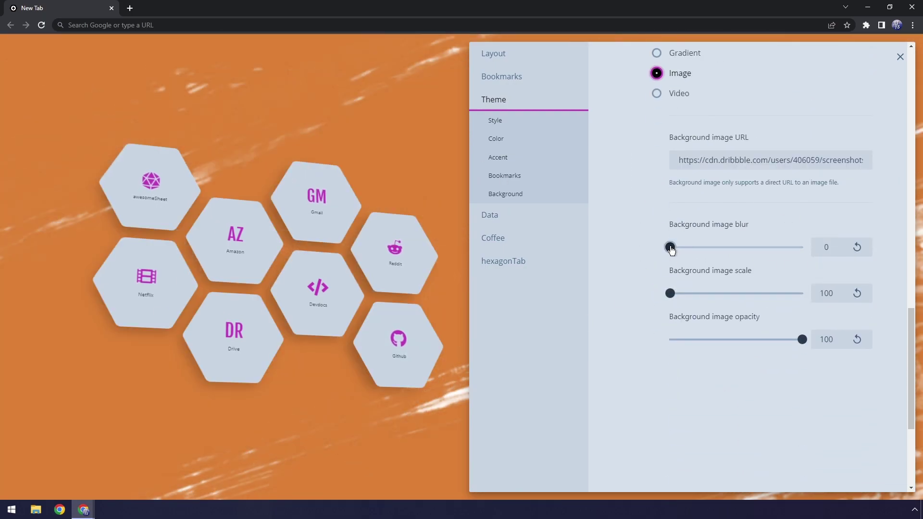
left_click_drag(671, 249, 707, 252)
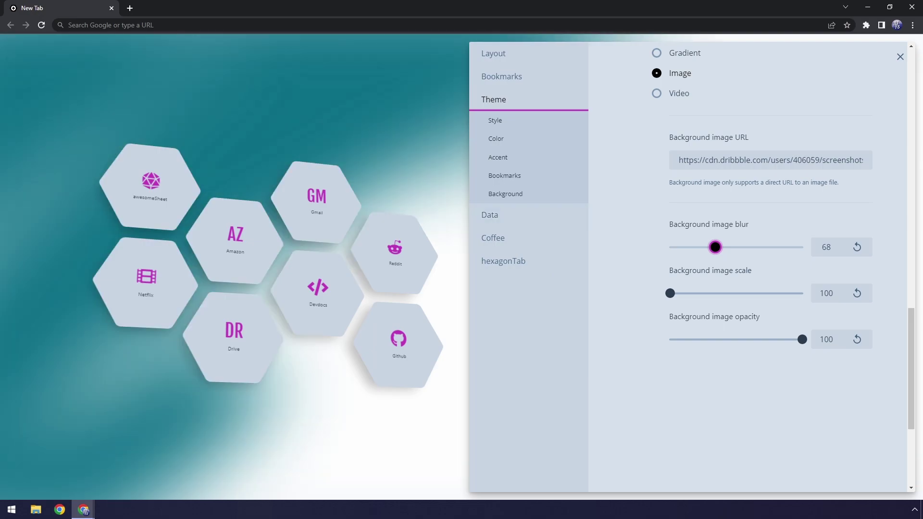
scroll(667, 160, "up", 6)
Return the background to the gradient and export a backup of bookmarks and settings.
left_click(657, 342)
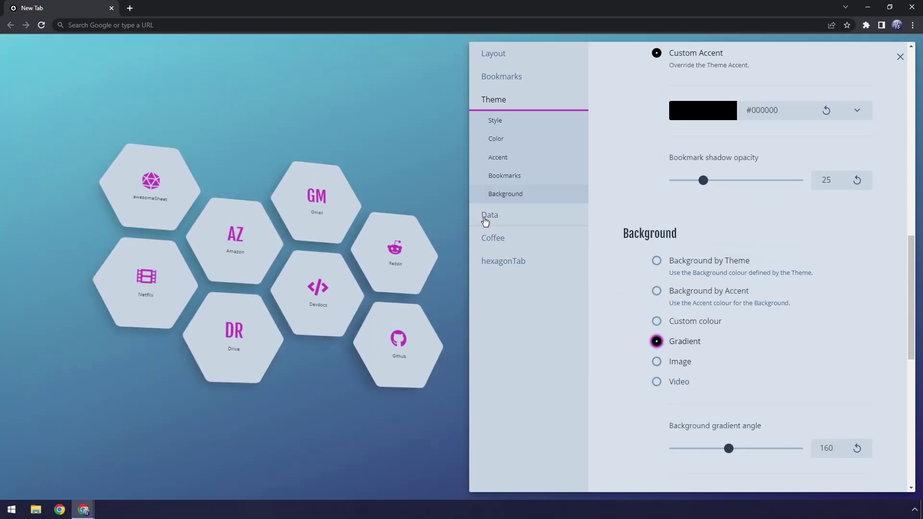
left_click(489, 217)
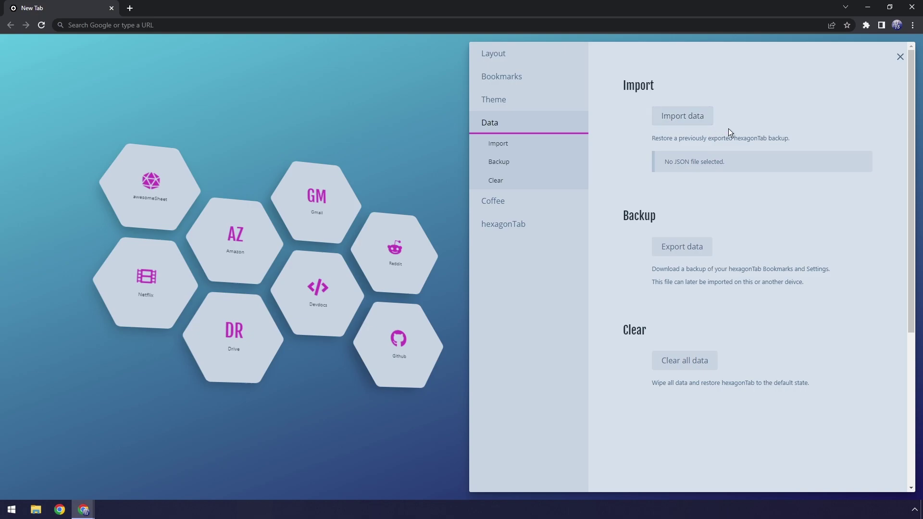
left_click(681, 248)
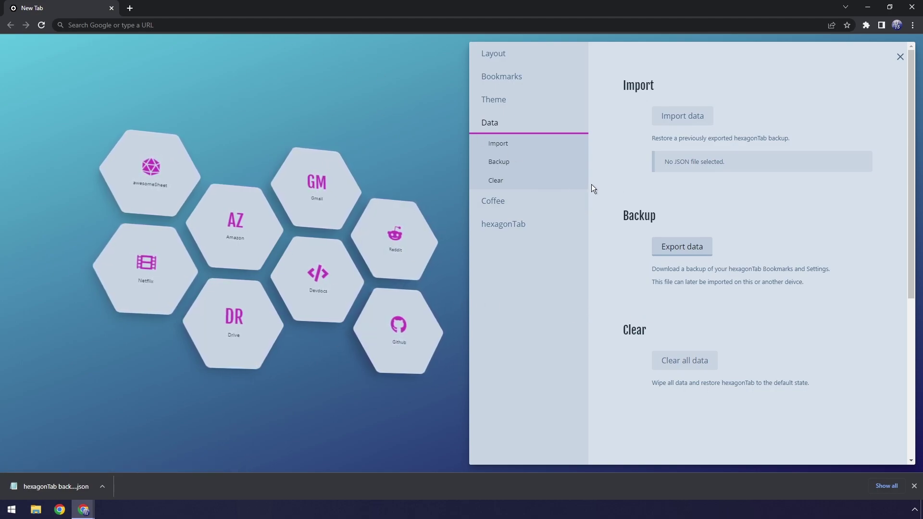
Import the downloaded backup JSON file.
left_click(671, 118)
double_click(132, 87)
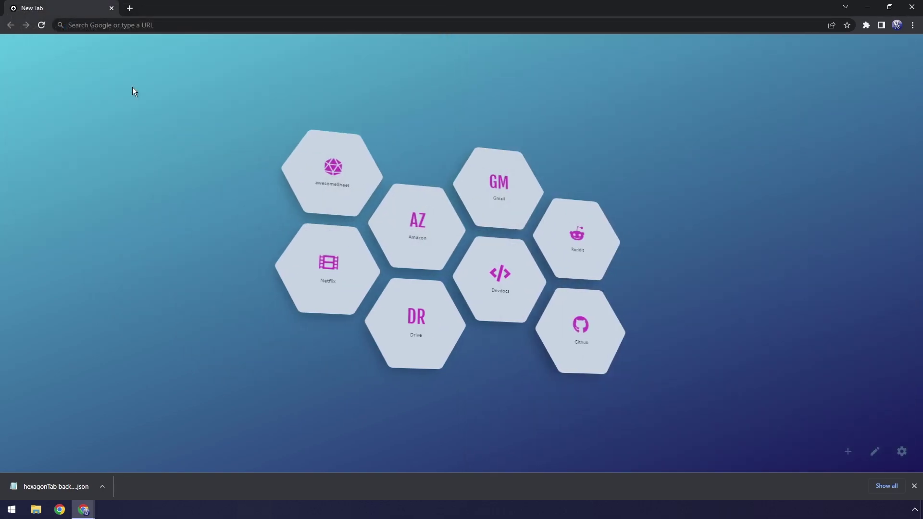
left_click(903, 455)
Clear all data, then import the saved backup JSON file.
left_click(686, 367)
left_click(498, 165)
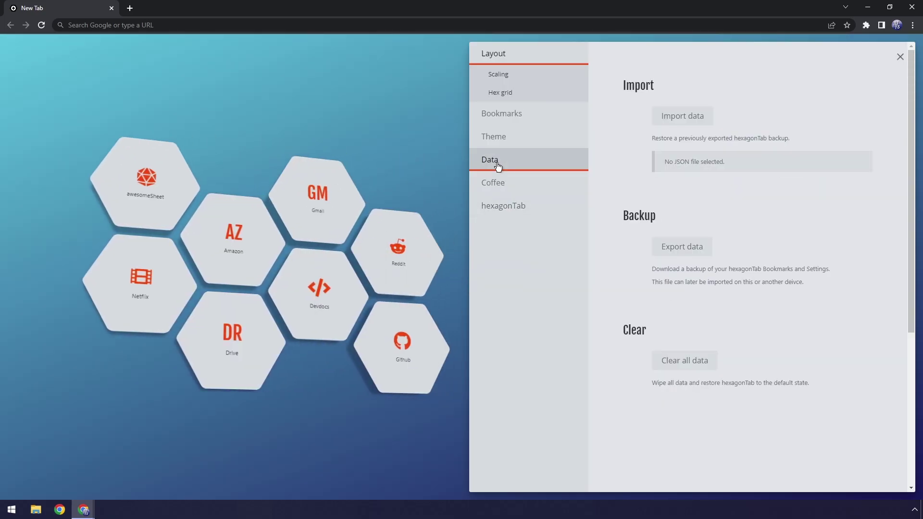
left_click(668, 125)
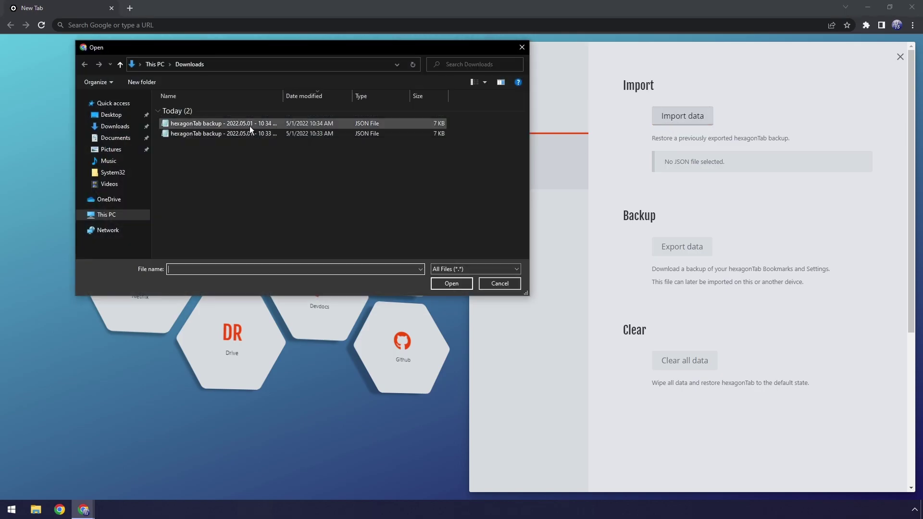
double_click(243, 124)
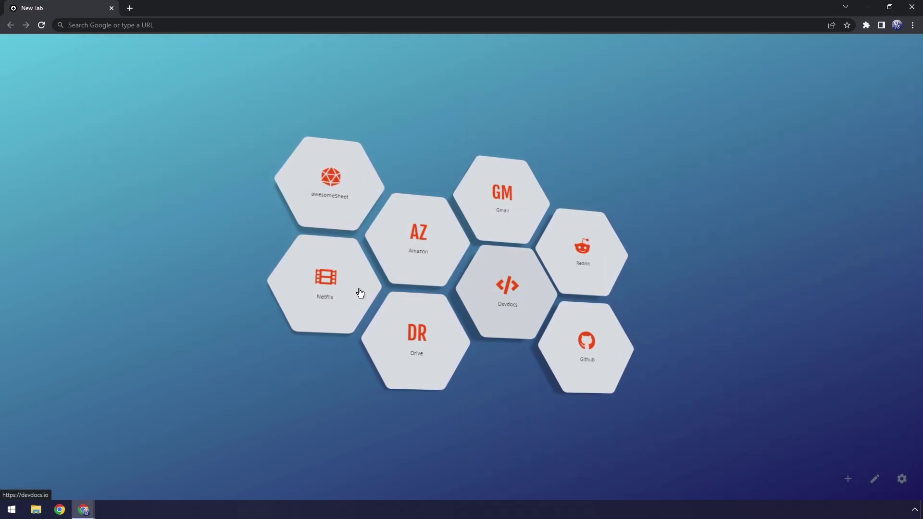
Import the backup JSON file from Downloads again.
left_click(909, 481)
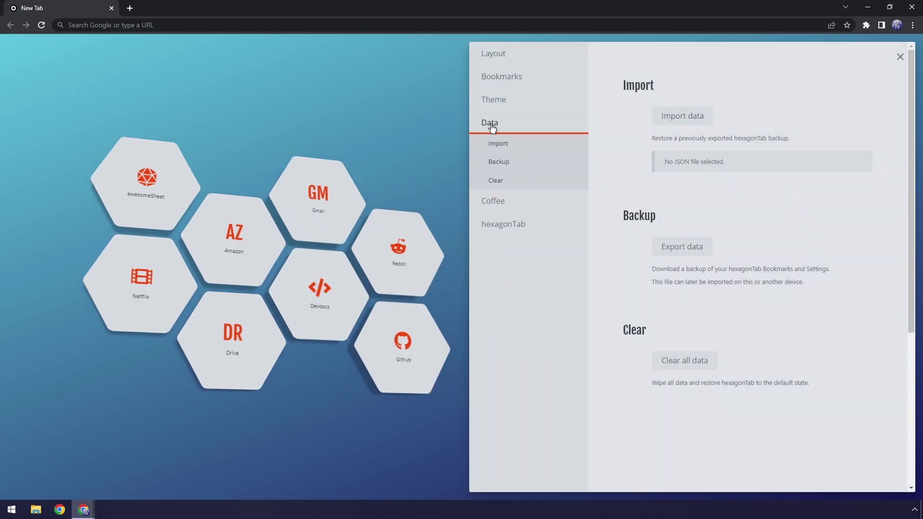
left_click(680, 118)
double_click(231, 137)
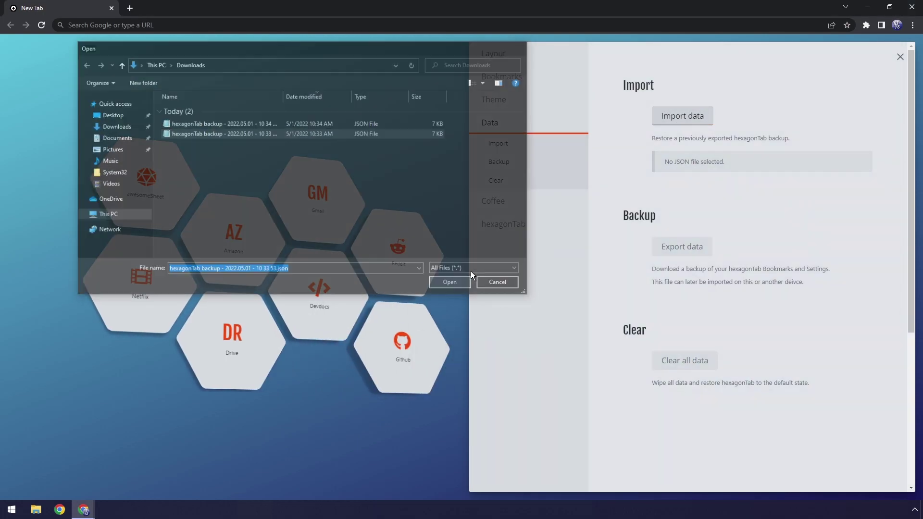